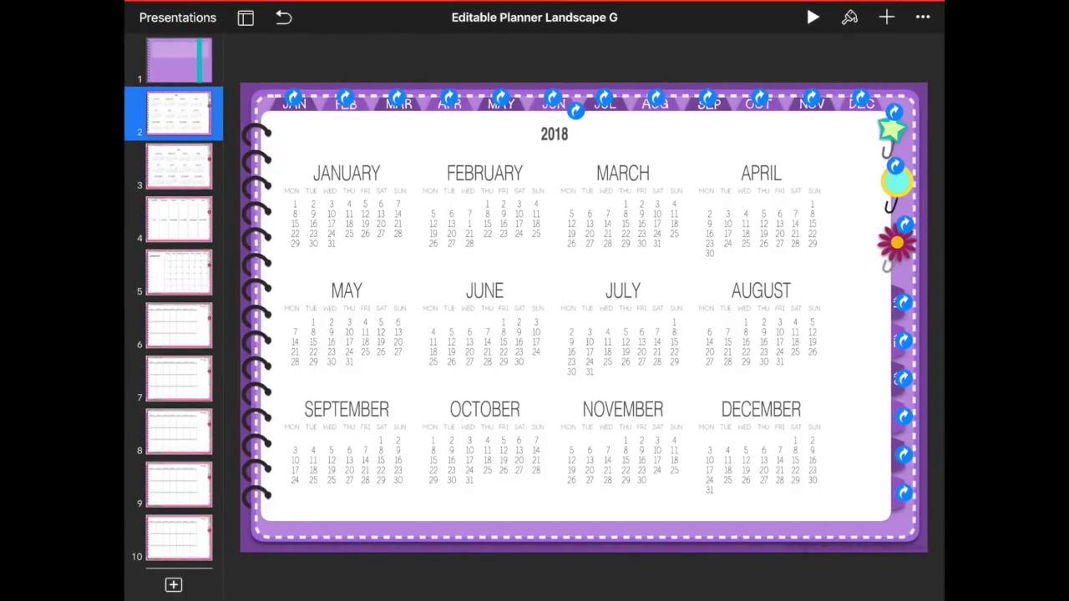
Select the calendar box on the 2018 year-overview slide
click(575, 316)
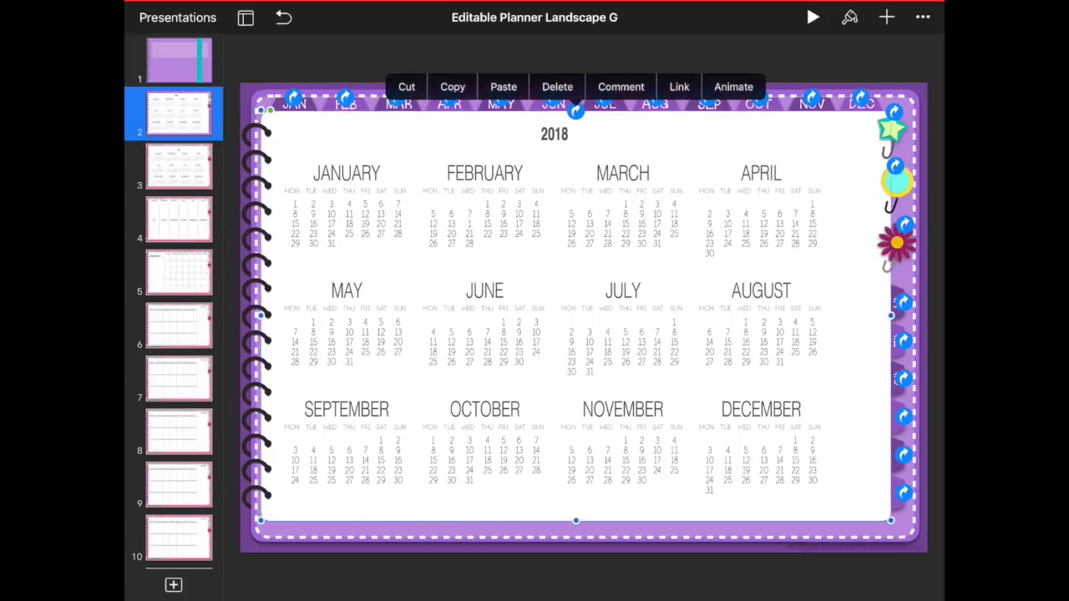
click(679, 86)
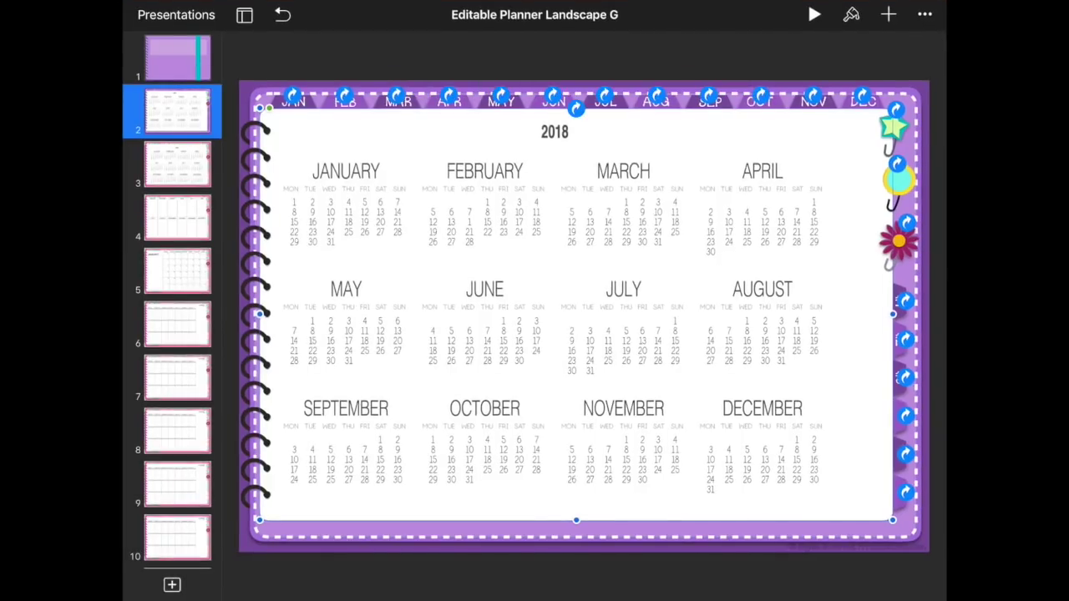
click(577, 314)
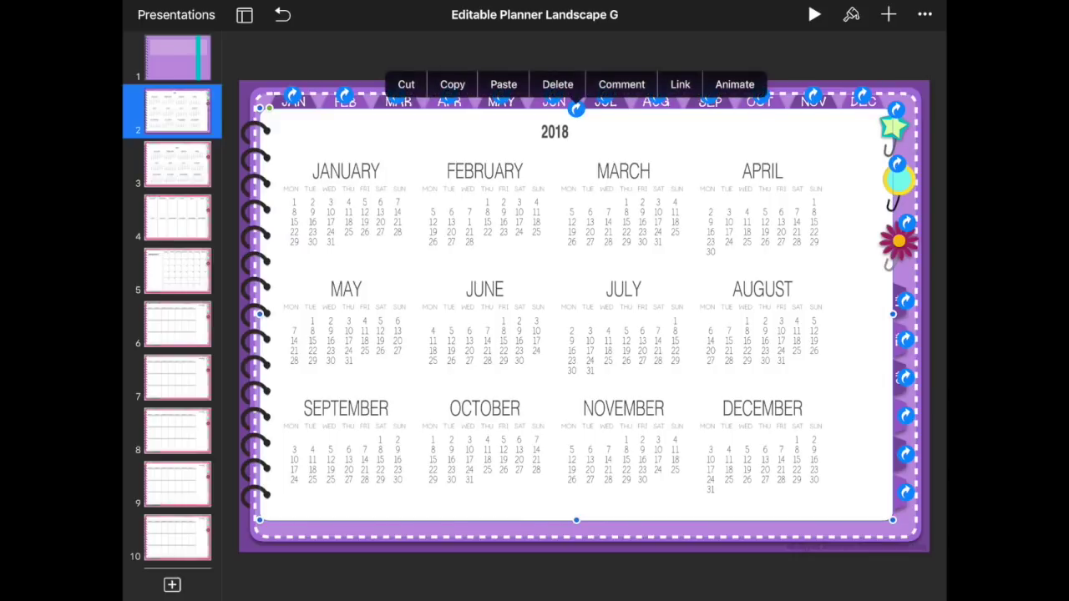
click(576, 313)
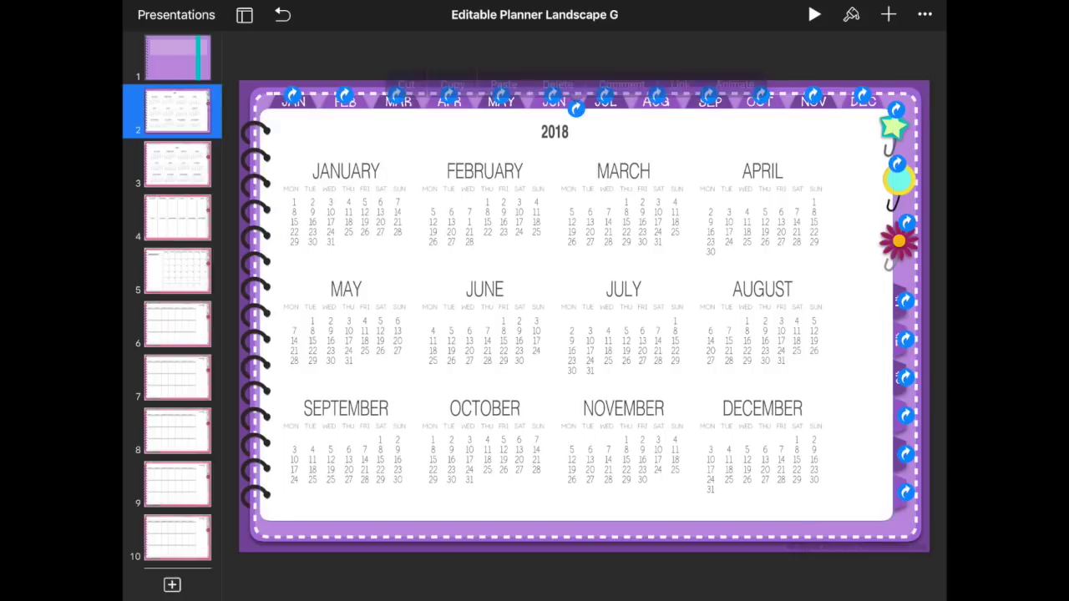
click(577, 313)
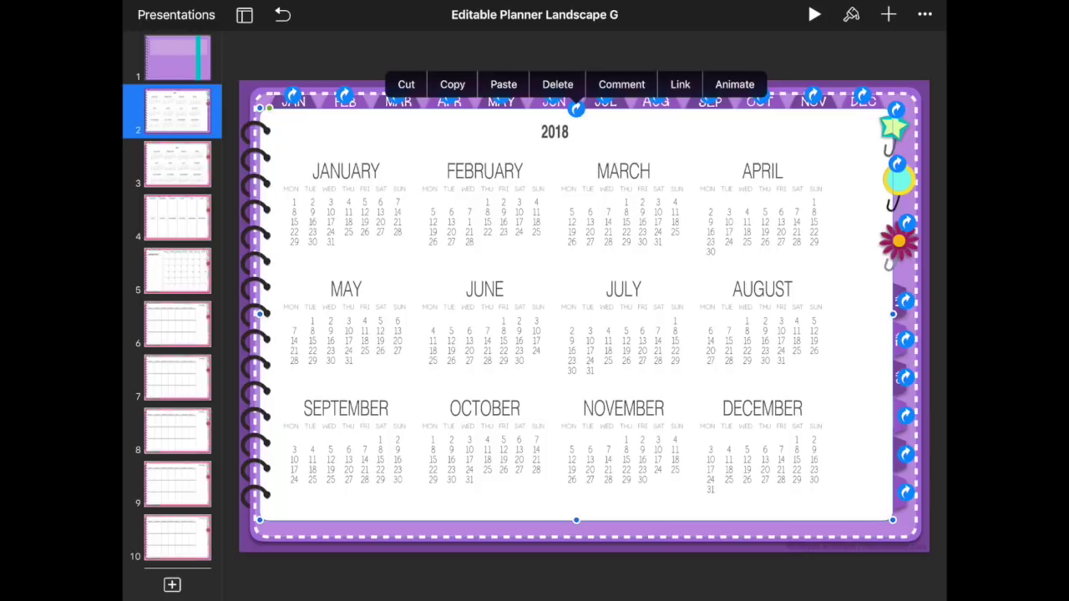
click(680, 84)
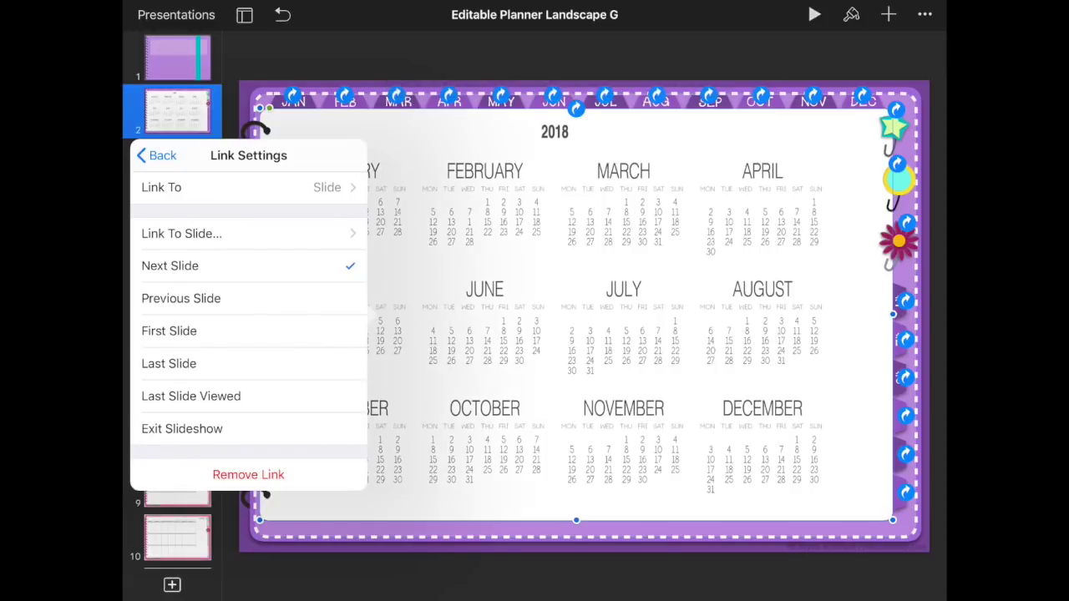
key(Escape)
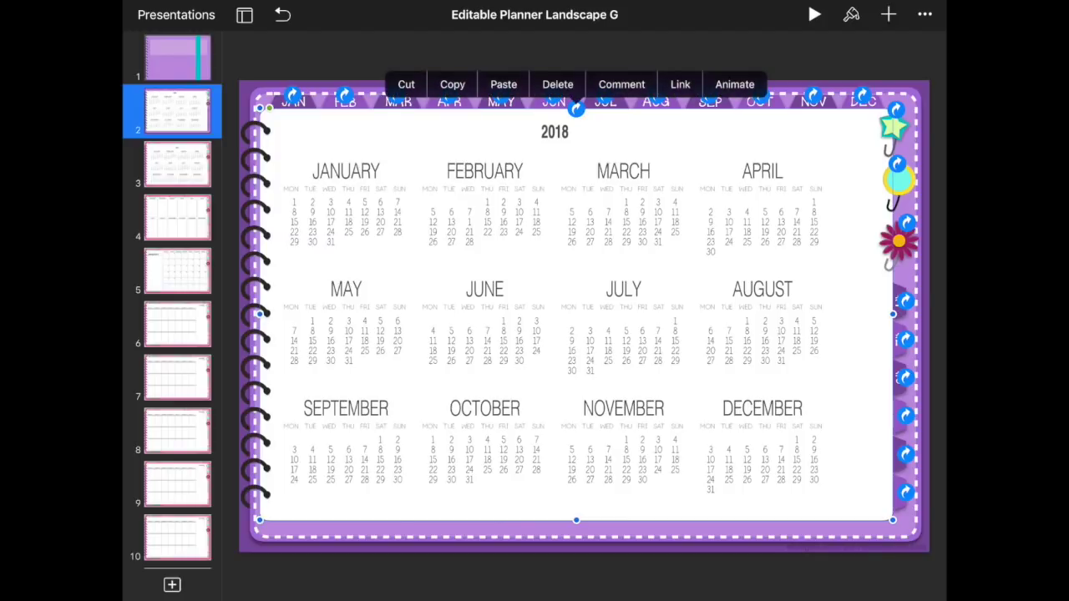
click(679, 85)
key(Escape)
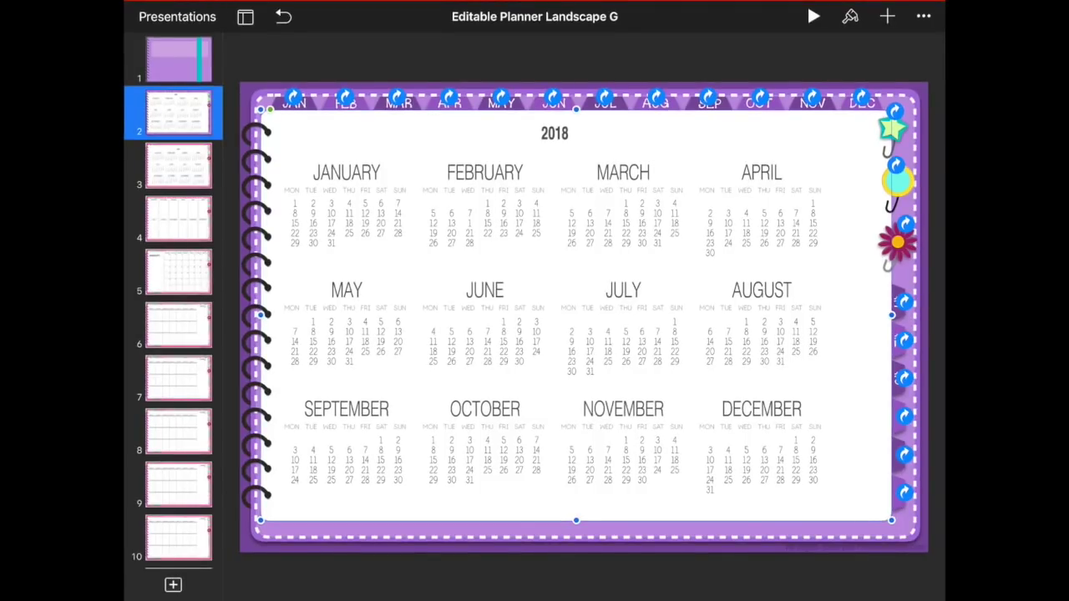
click(584, 315)
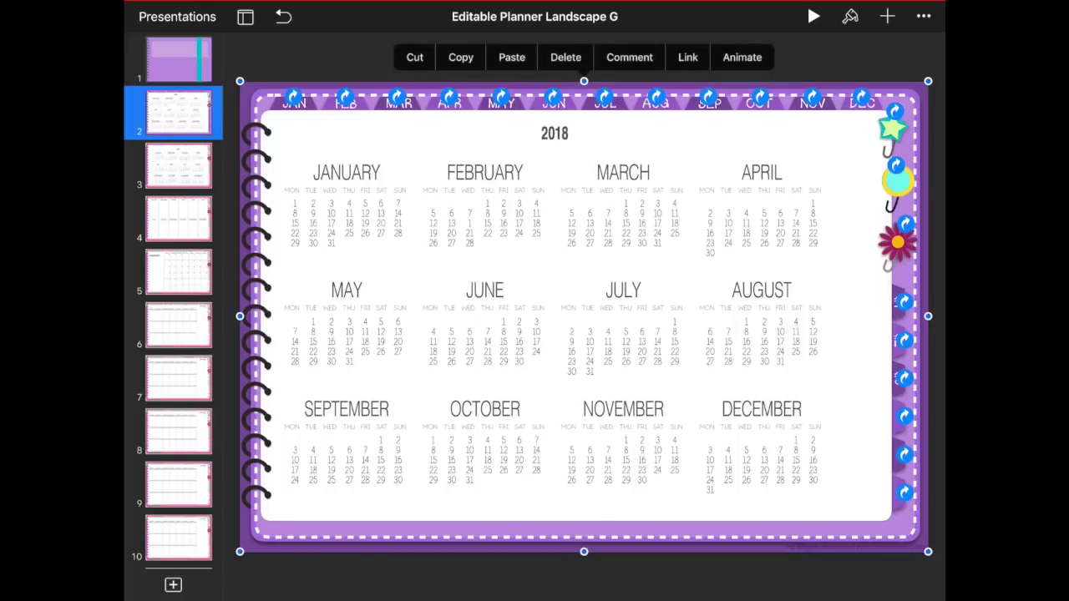
Visit the cover slide, then select the full-slide grey backing shape on the 2018 calendar
click(177, 60)
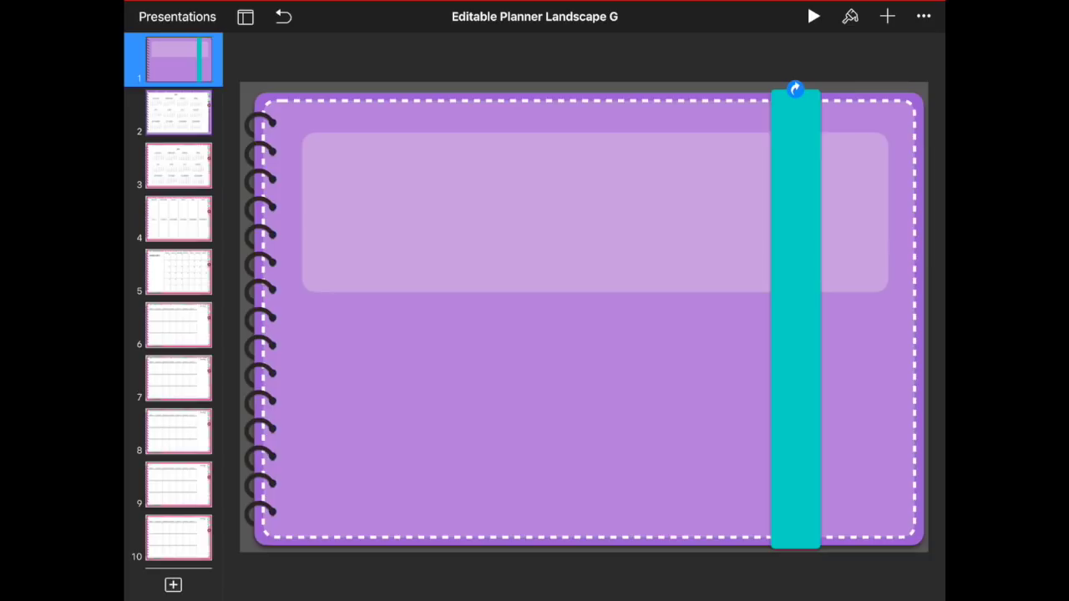
click(535, 376)
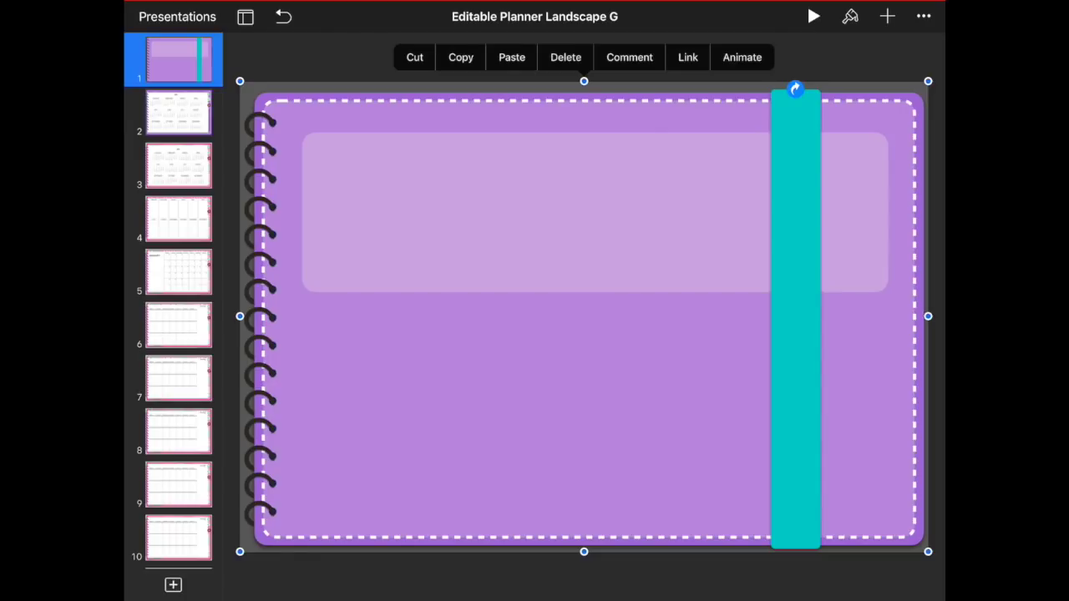
click(179, 113)
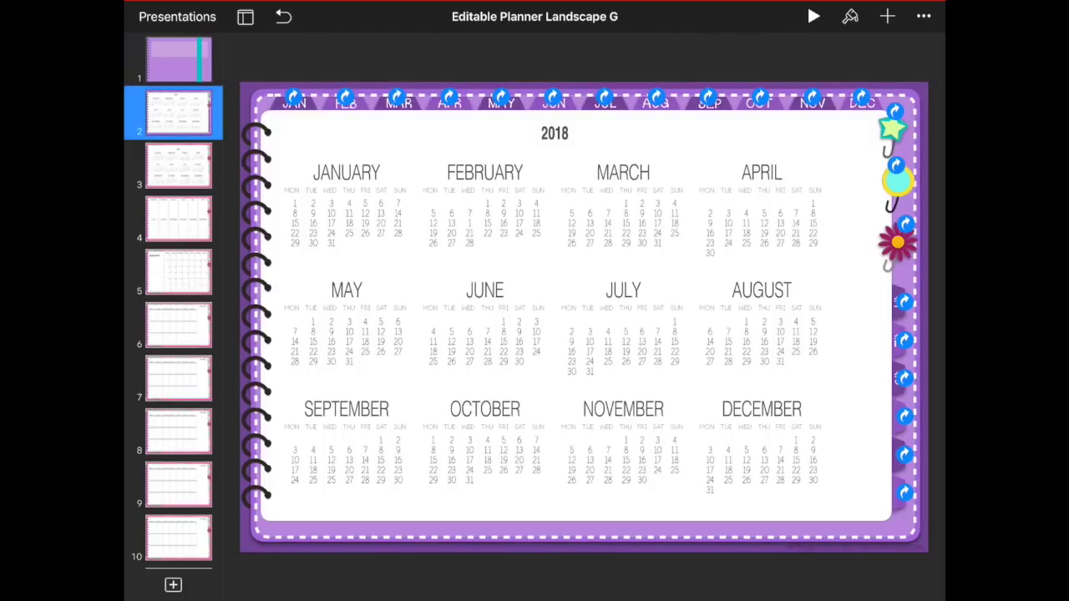
click(307, 63)
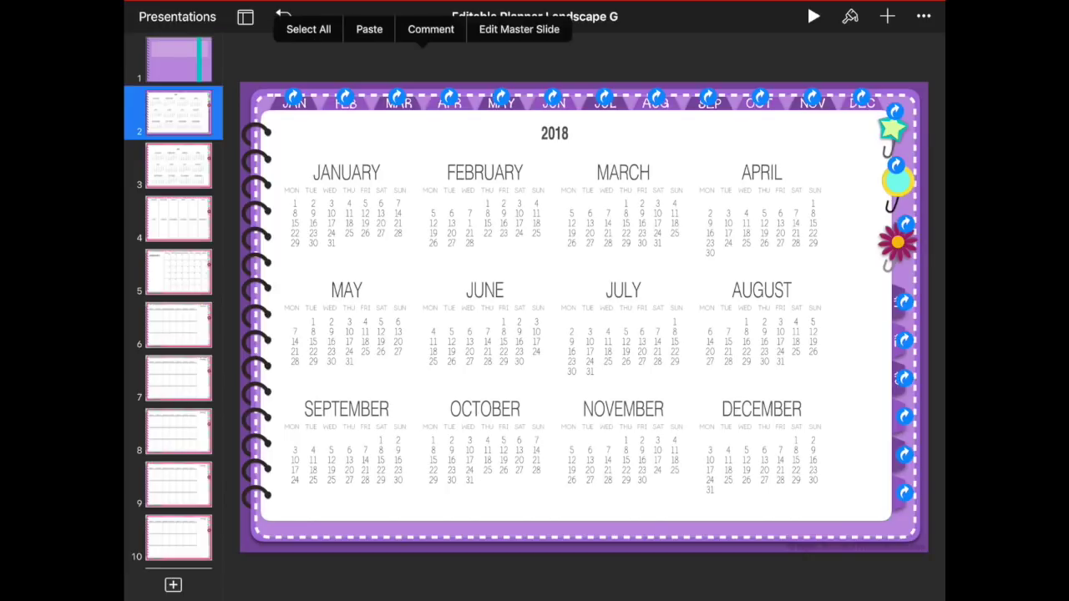
click(584, 318)
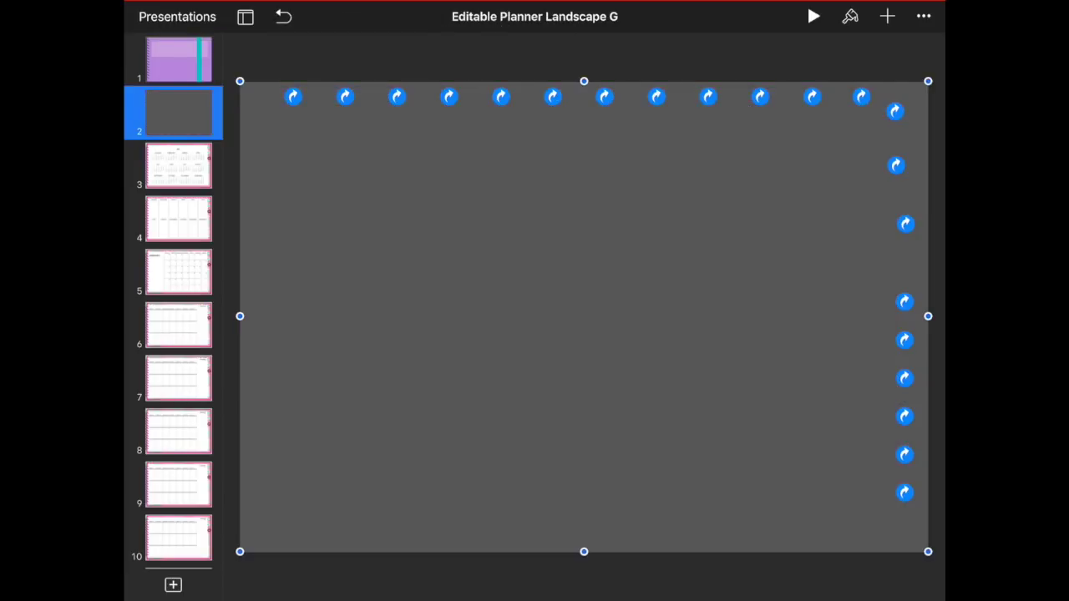
Send the grey shape behind the calendar and delete the outer purple frame
click(851, 16)
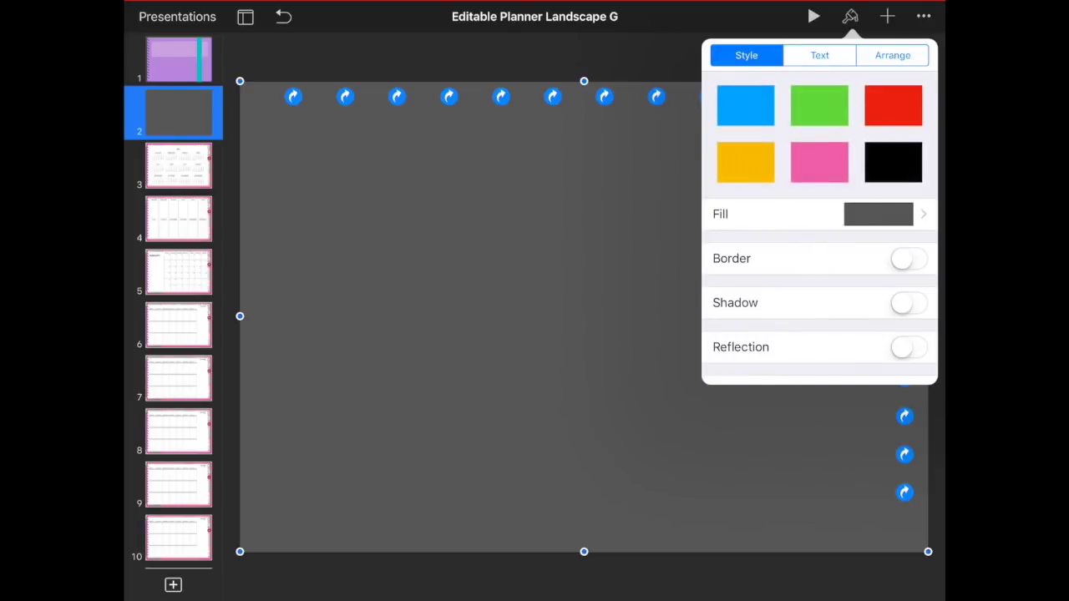
click(892, 55)
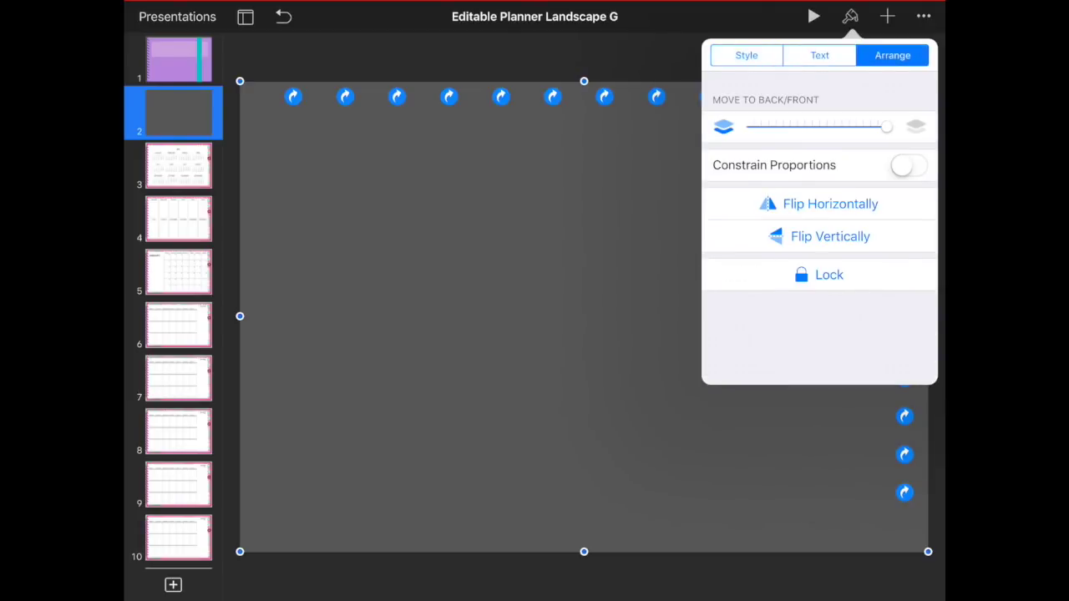
drag(887, 126, 750, 126)
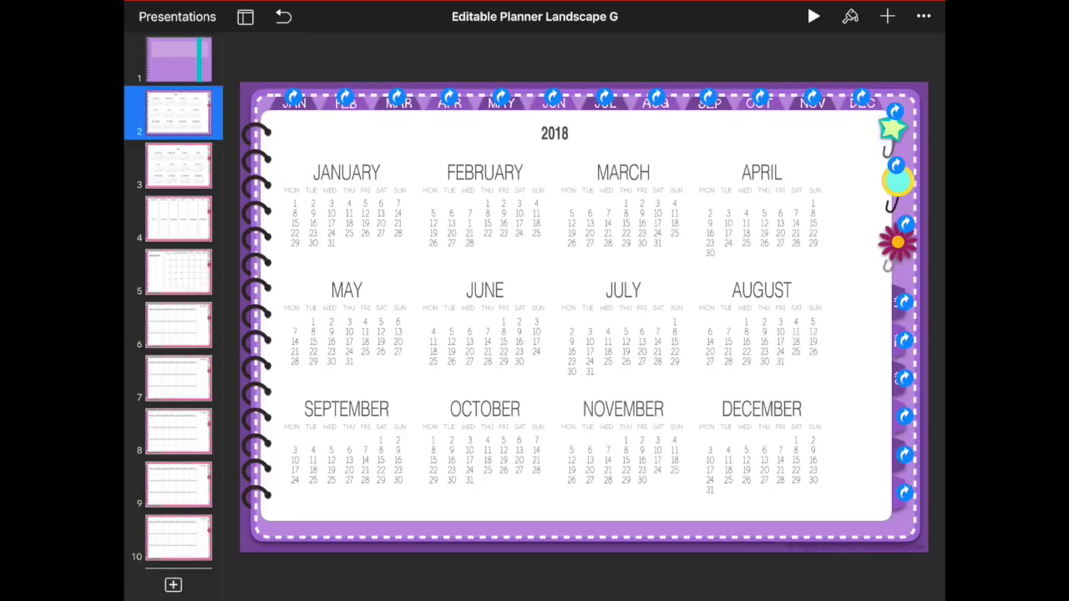
click(584, 315)
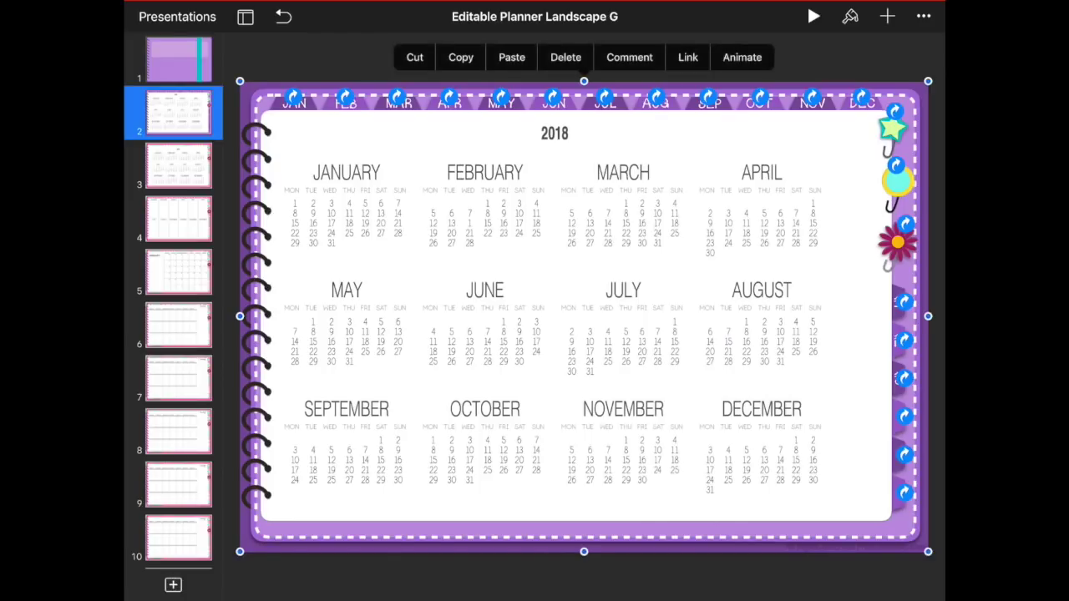
click(565, 57)
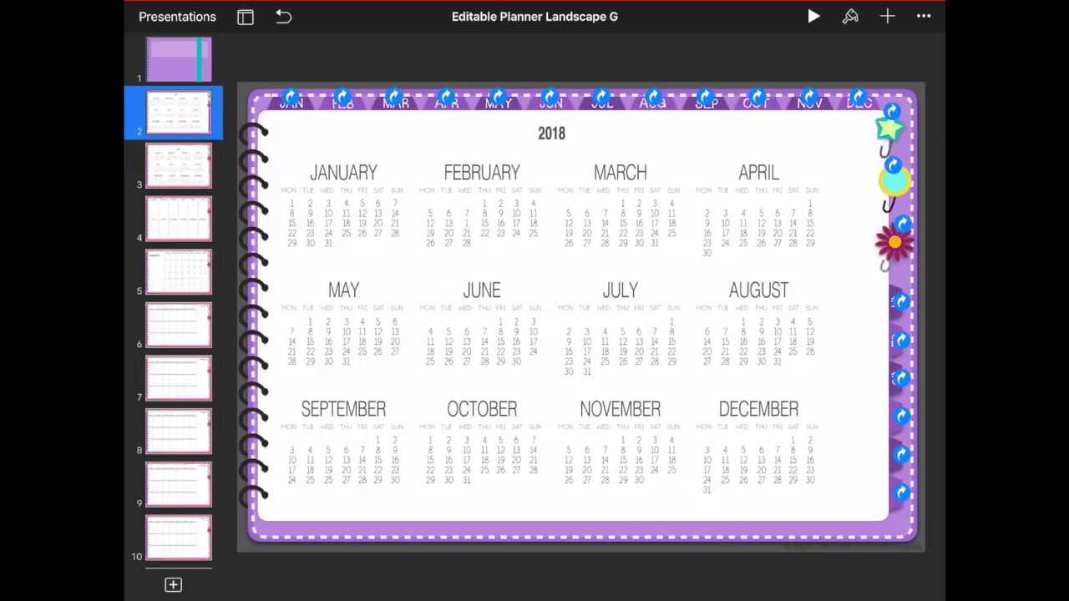
click(893, 127)
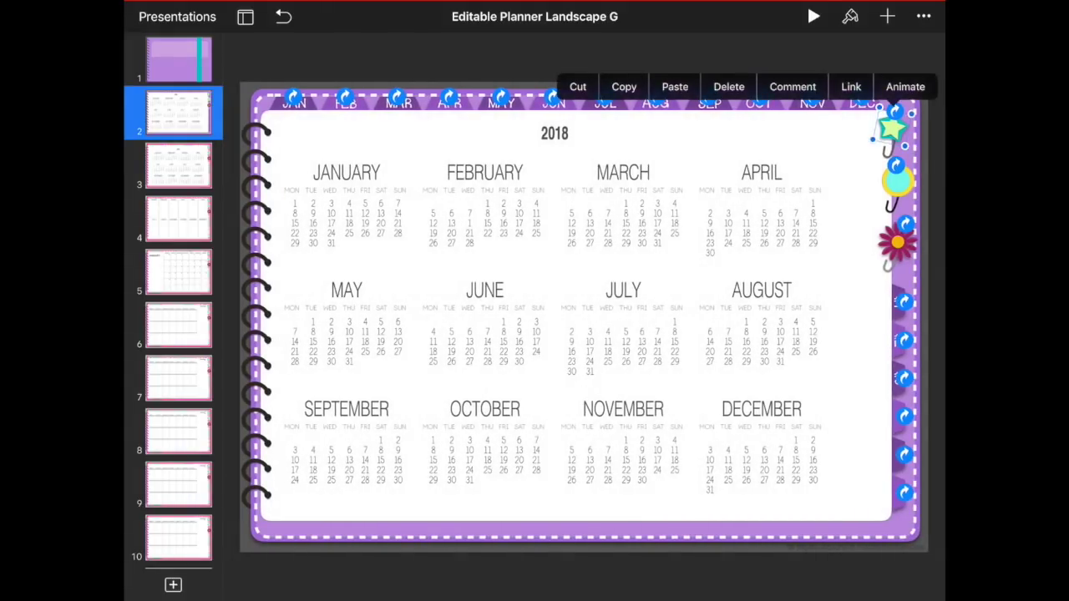
Nudge the small linked object beside the star and preview the slide full screen
drag(892, 127, 842, 140)
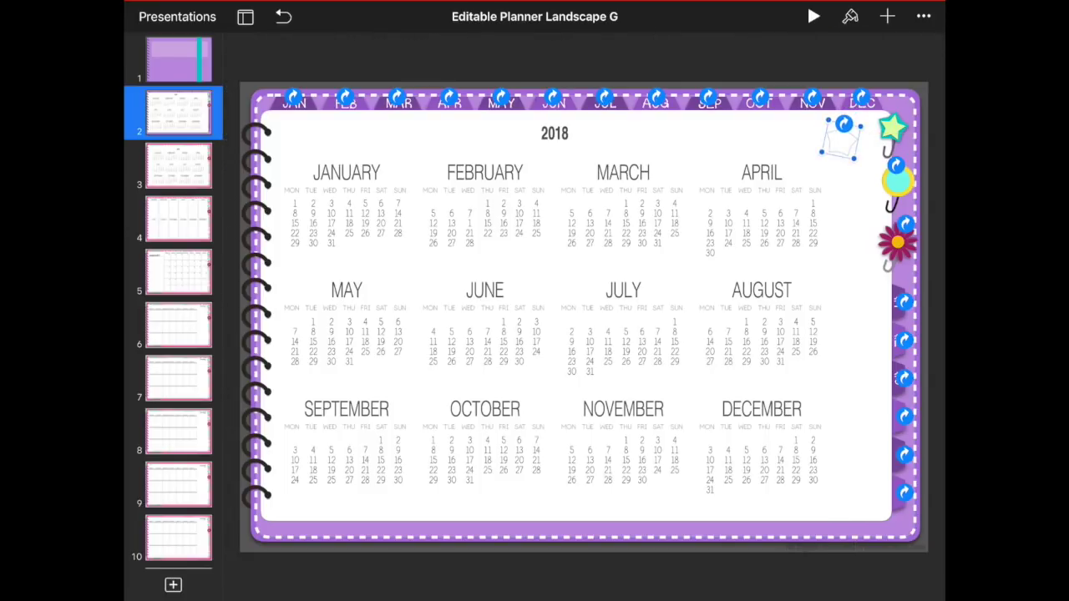
drag(842, 136, 837, 140)
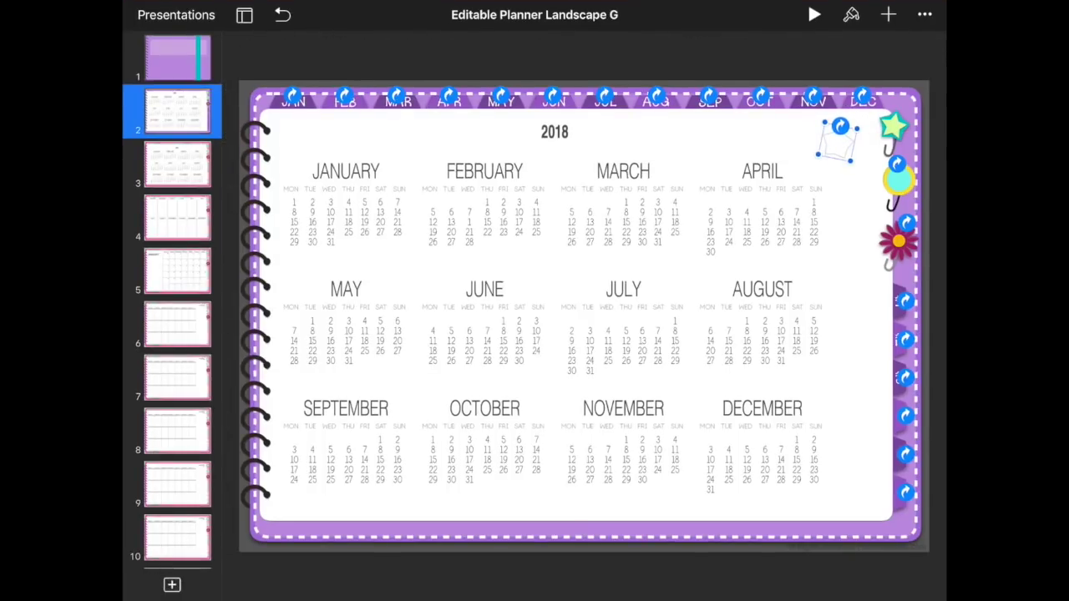
drag(838, 137, 847, 127)
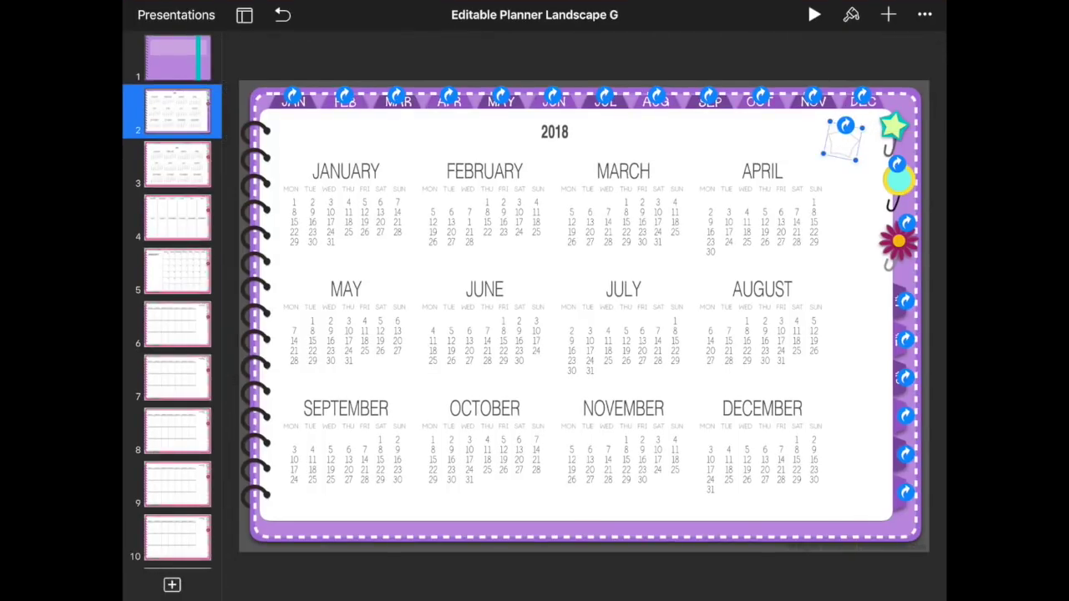
click(815, 14)
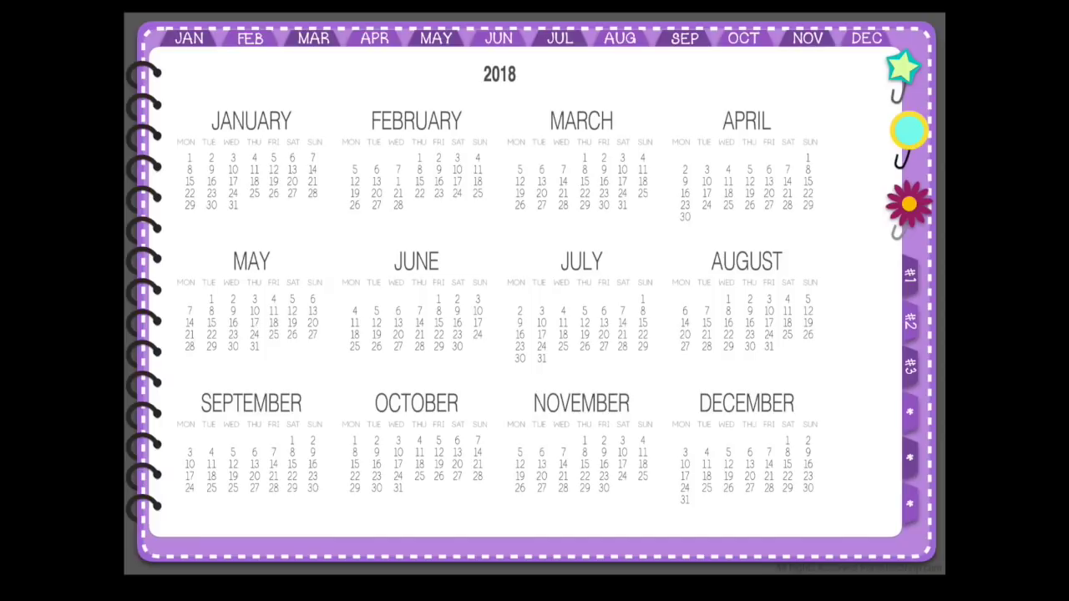
key(Escape)
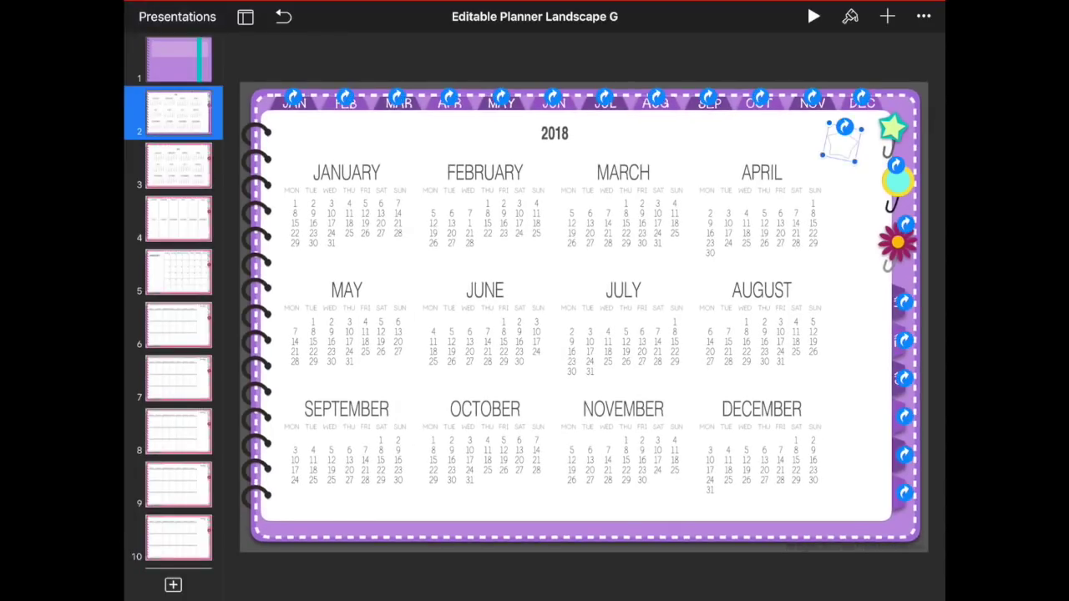
Adjust the linked box, then move the star paper clip left above APRIL
drag(844, 137, 847, 138)
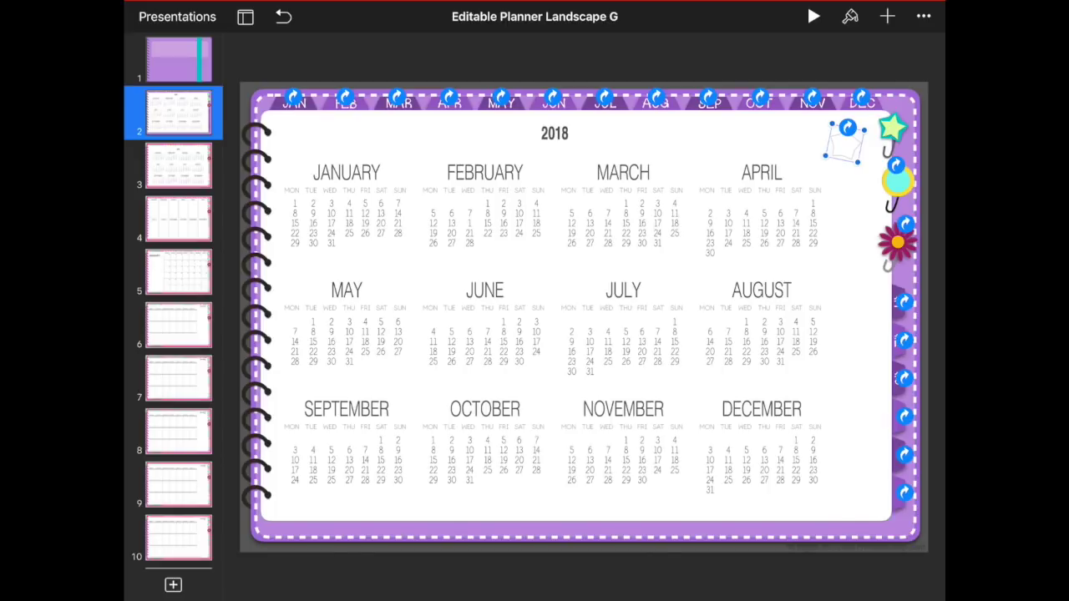
click(892, 127)
mouse_move(892, 127)
mouse_down()
mouse_move(777, 140)
mouse_move(823, 125)
mouse_move(790, 125)
mouse_move(801, 119)
mouse_up()
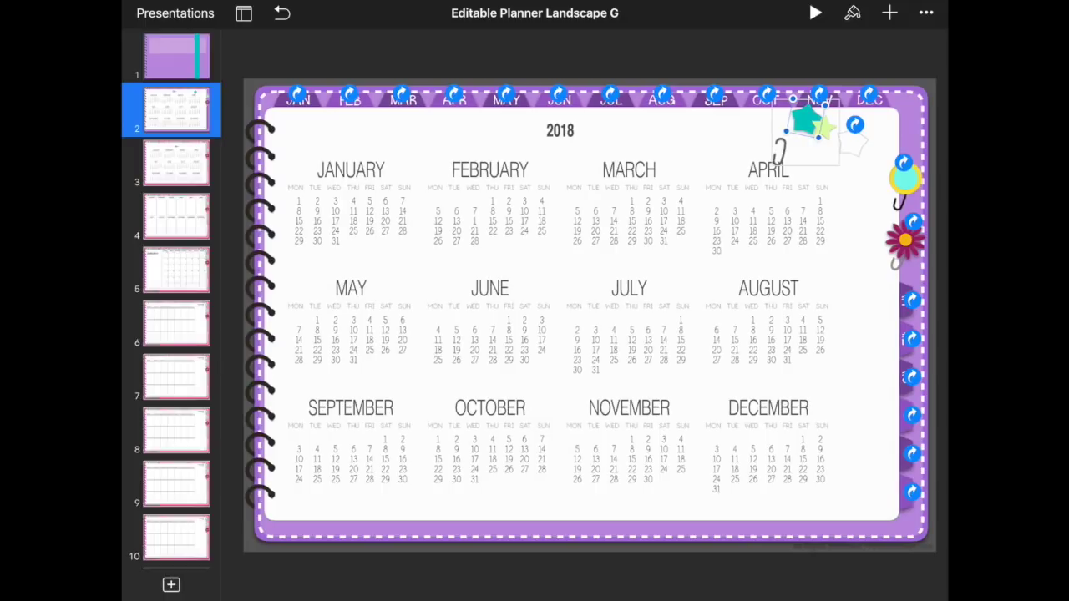
Shrink the star clip's paperclip and move the group to the top of the right border
click(775, 150)
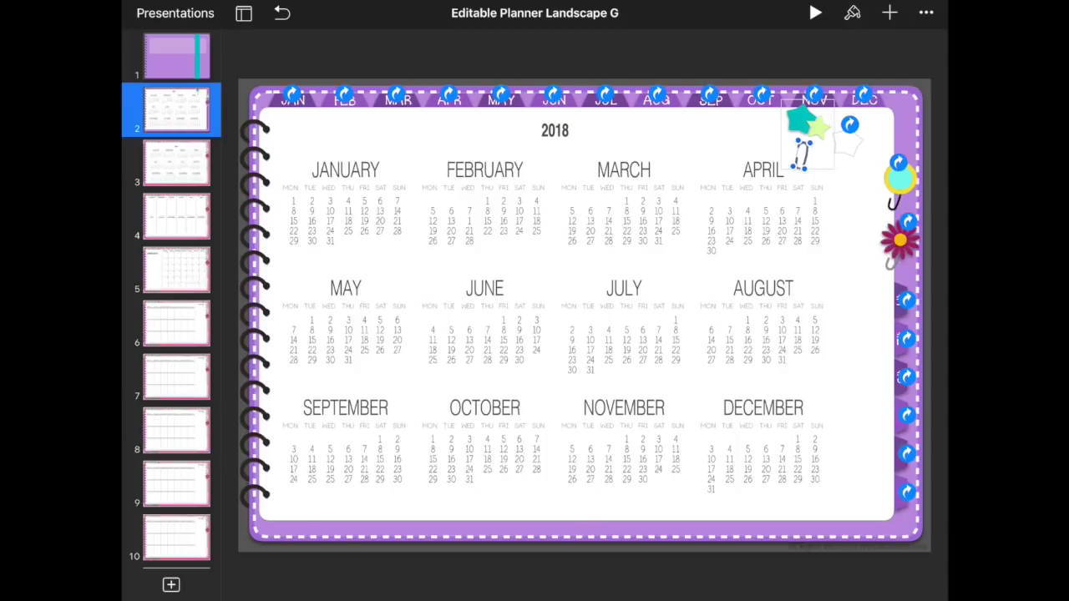
key(Escape)
click(807, 138)
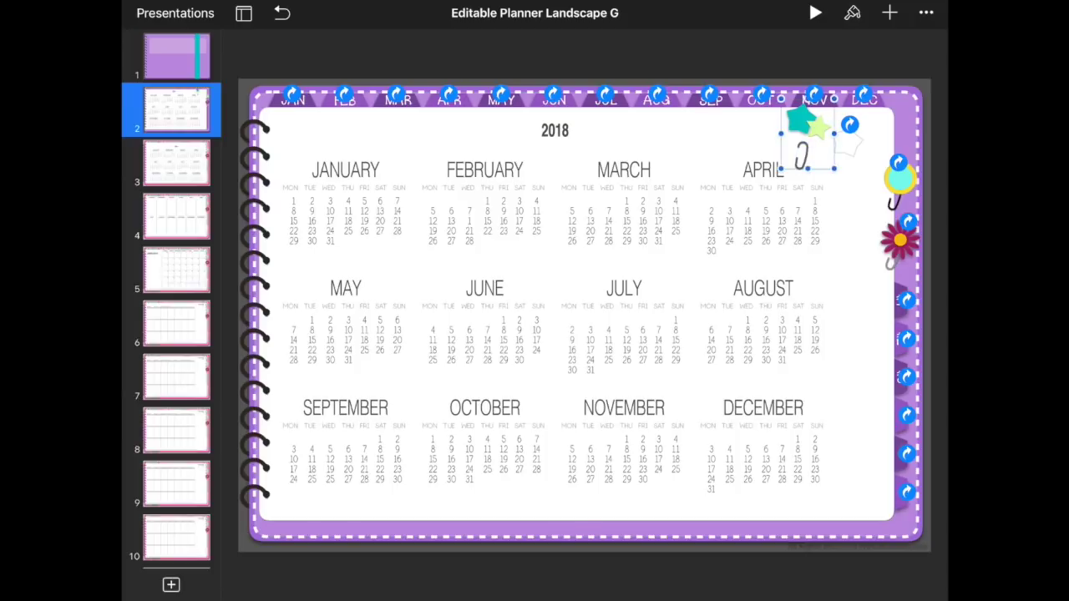
drag(806, 138, 665, 138)
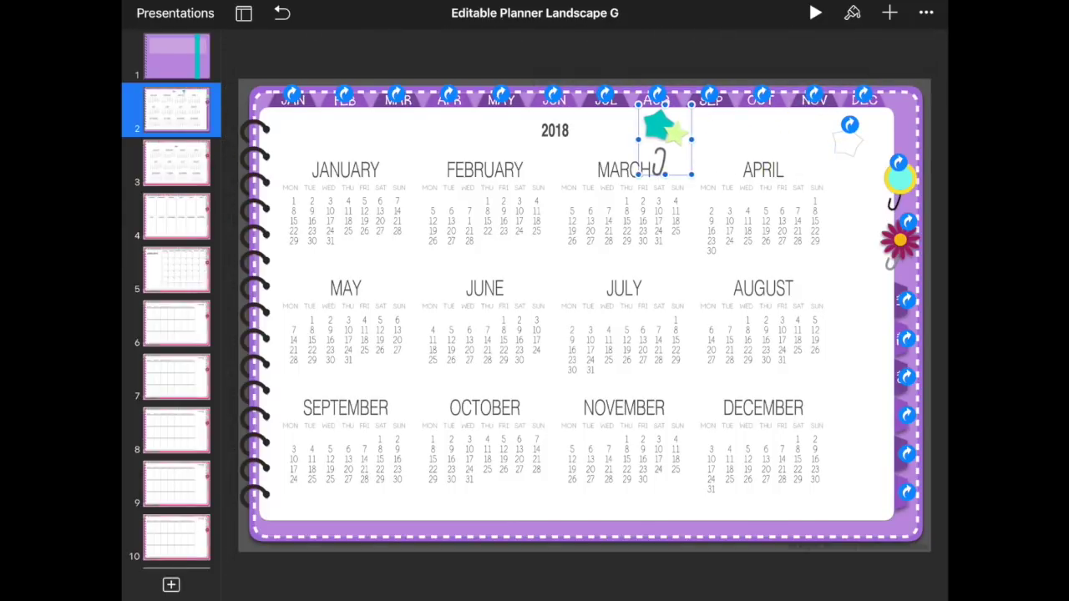
click(668, 129)
click(659, 161)
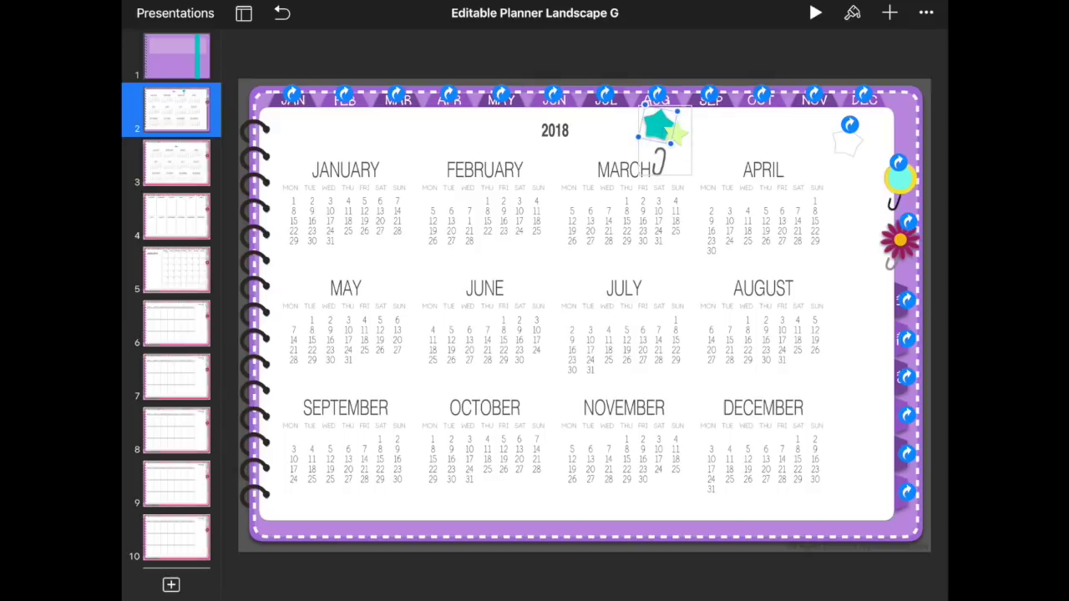
click(659, 161)
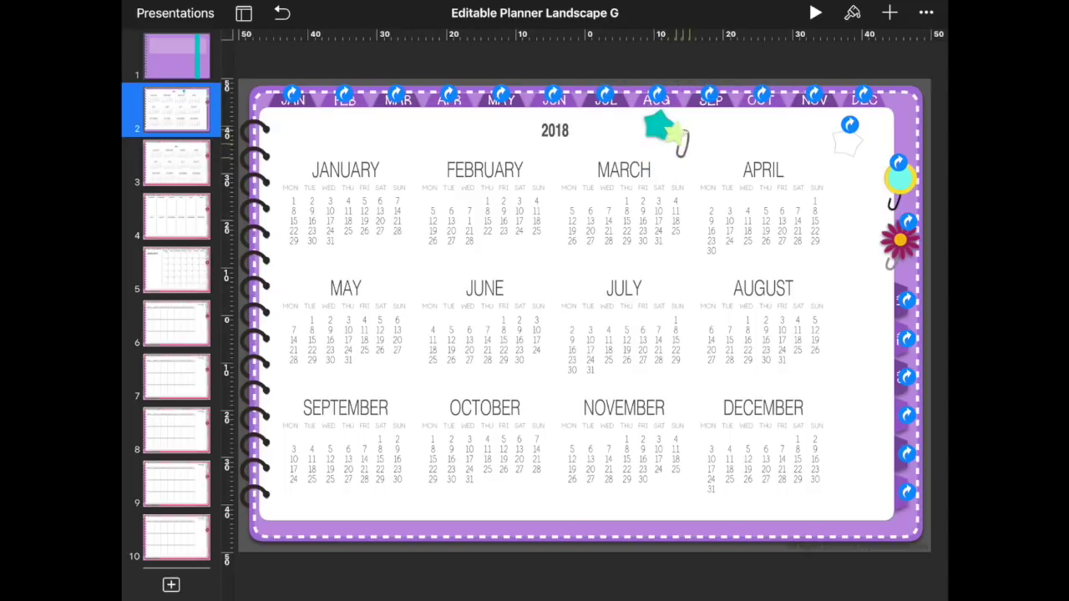
drag(655, 177, 620, 221)
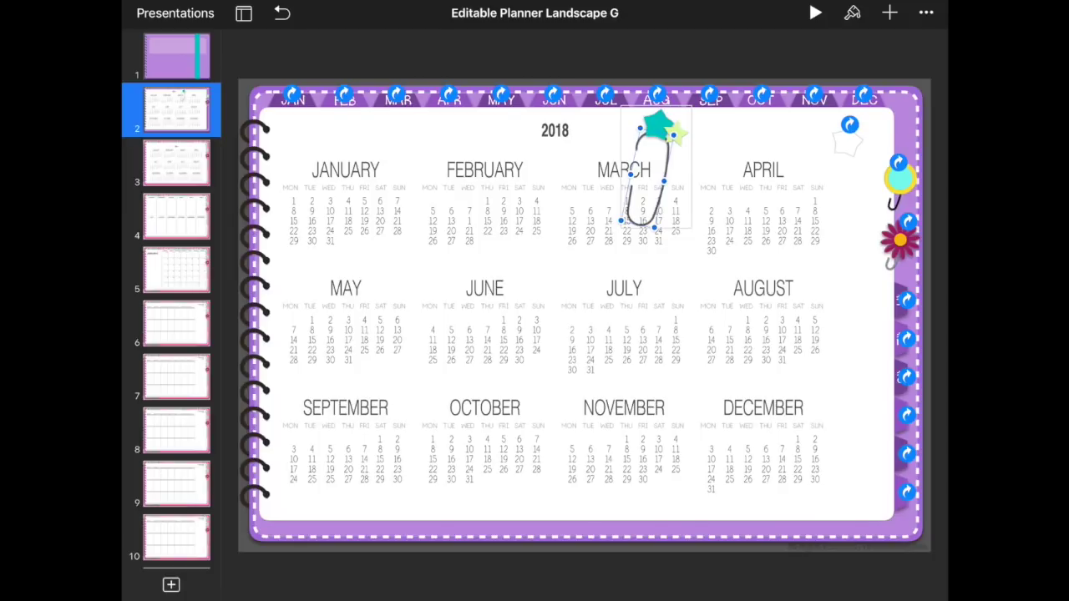
mouse_move(621, 222)
mouse_down()
mouse_move(650, 165)
mouse_move(802, 134)
mouse_move(894, 130)
mouse_up()
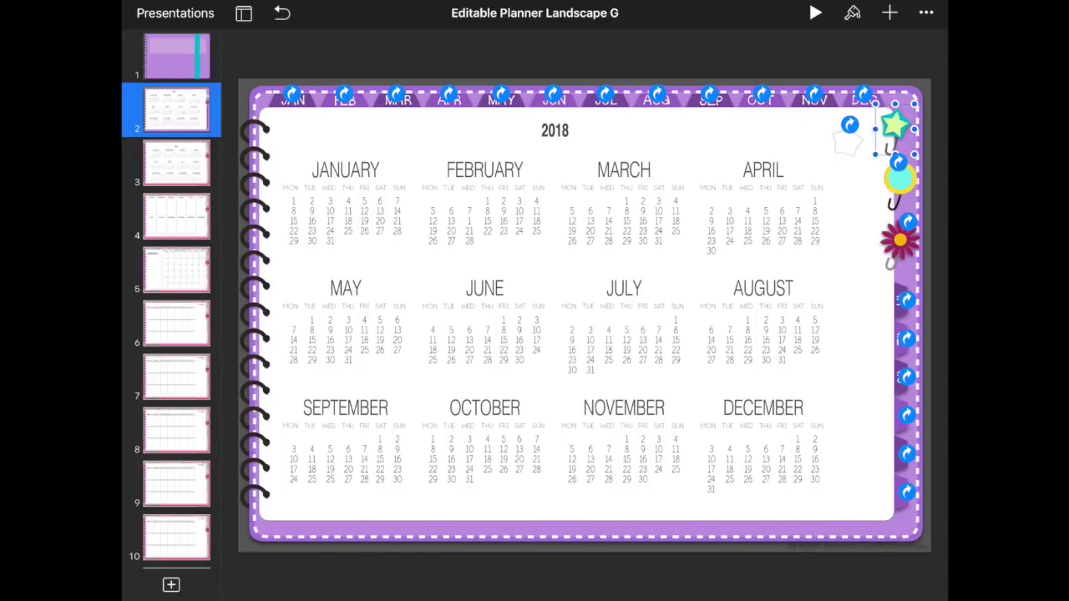
click(877, 134)
drag(877, 133, 896, 125)
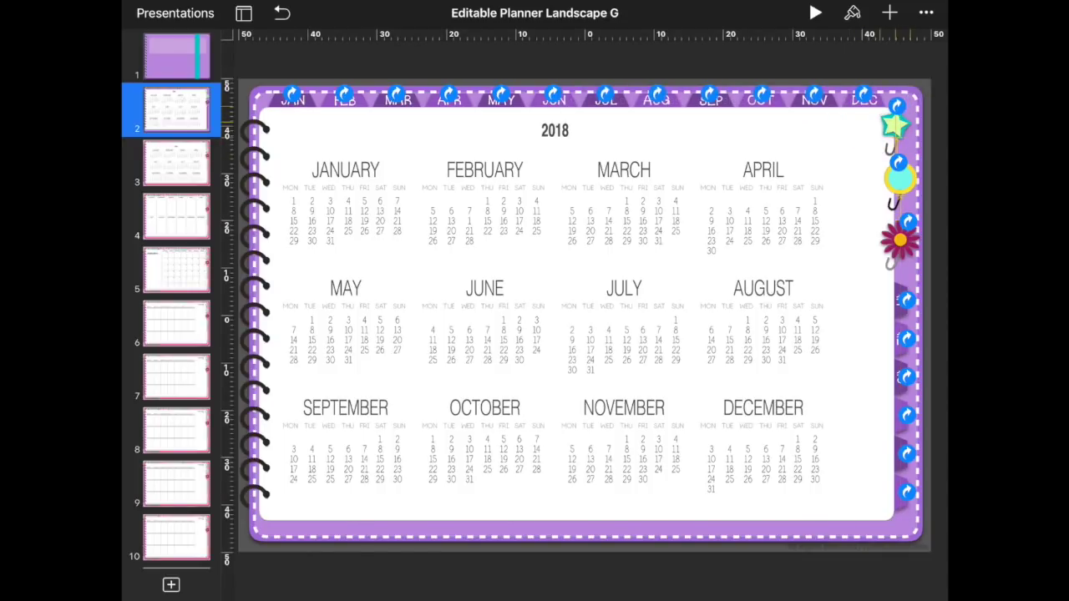
Place the small white star near DEC by the top-right corner
click(576, 98)
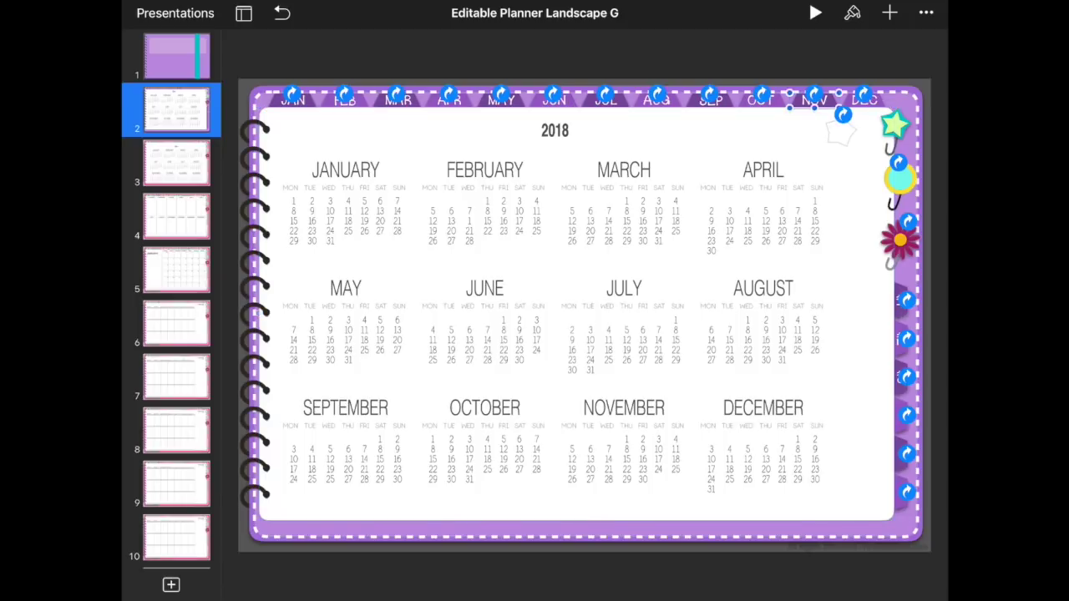
click(815, 101)
drag(815, 100, 864, 99)
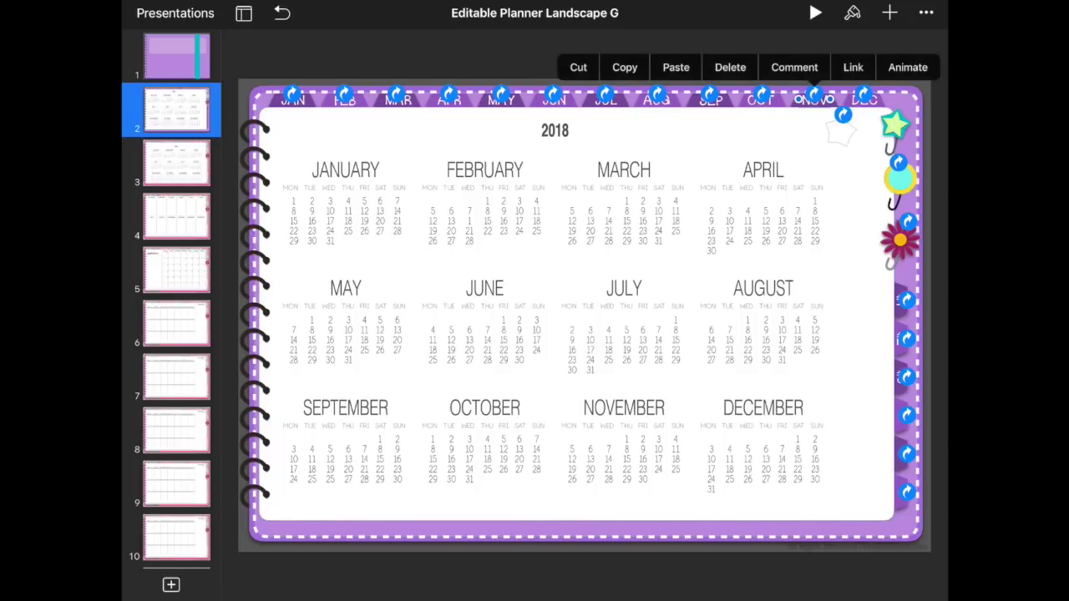
click(865, 98)
mouse_move(869, 100)
mouse_down()
mouse_move(798, 122)
mouse_move(815, 100)
mouse_move(814, 76)
mouse_move(761, 58)
mouse_move(814, 100)
mouse_up()
click(893, 127)
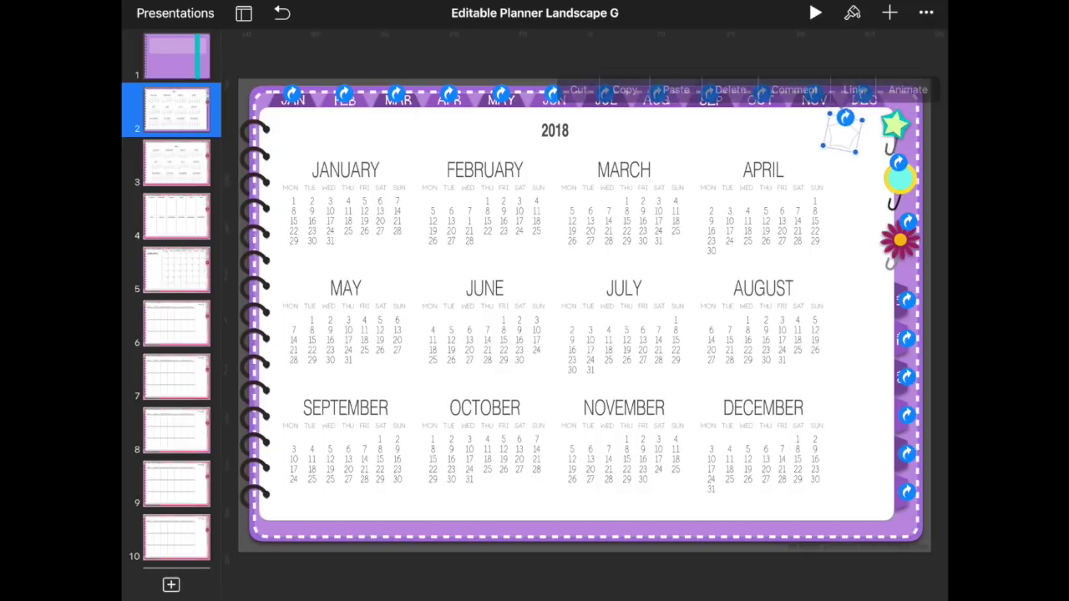
Reposition the white star group, green star clip and link icon around APRIL and NOV
mouse_move(840, 130)
mouse_down()
mouse_move(895, 125)
mouse_move(897, 106)
mouse_move(839, 124)
mouse_up()
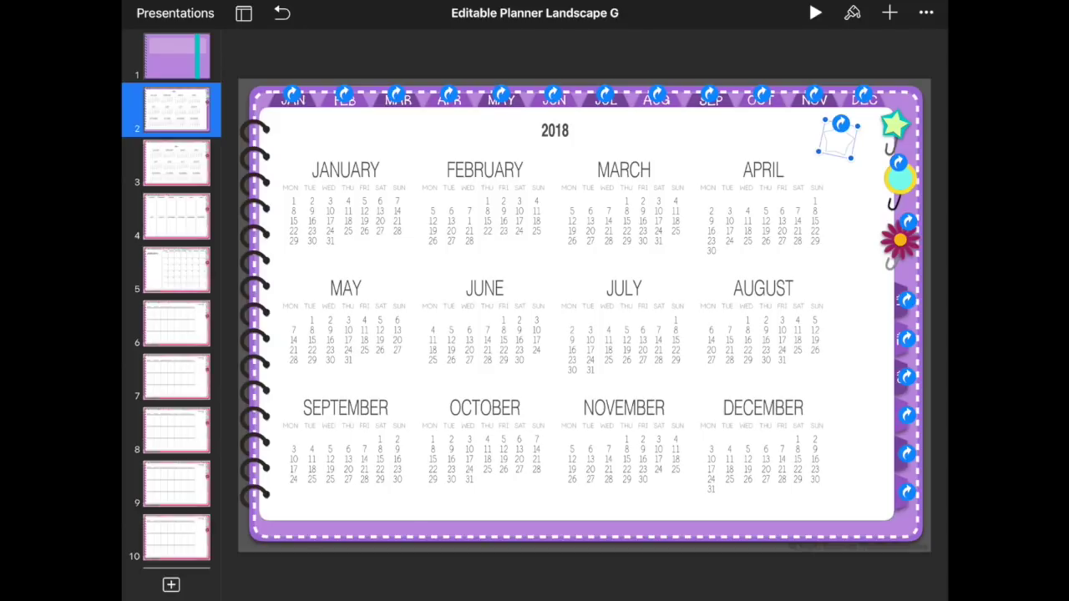
drag(895, 125, 777, 136)
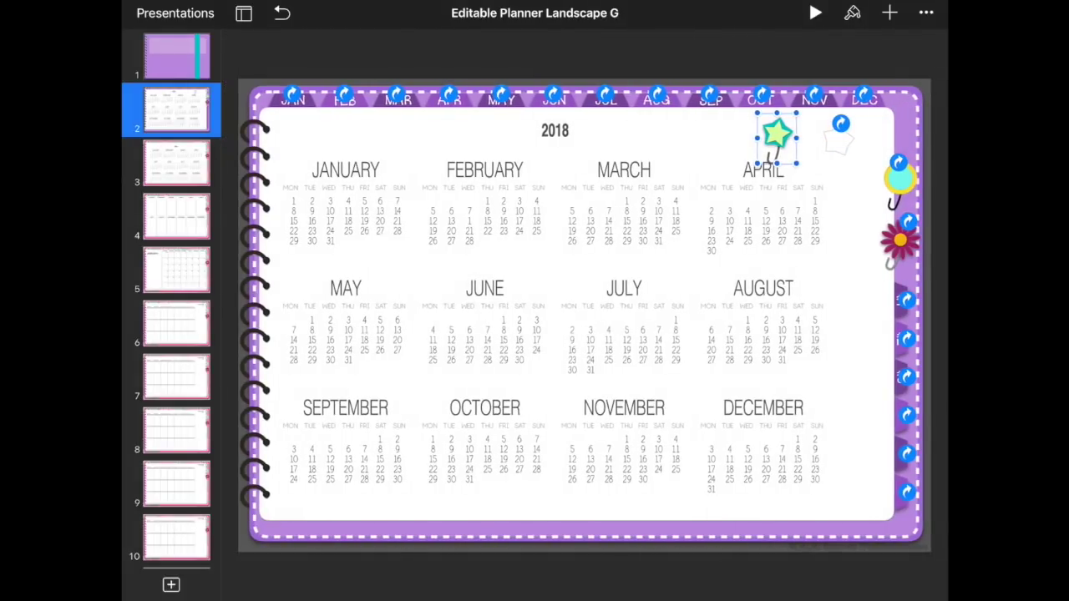
click(840, 124)
mouse_move(840, 124)
mouse_down()
mouse_move(848, 134)
mouse_move(778, 117)
mouse_move(816, 123)
mouse_up()
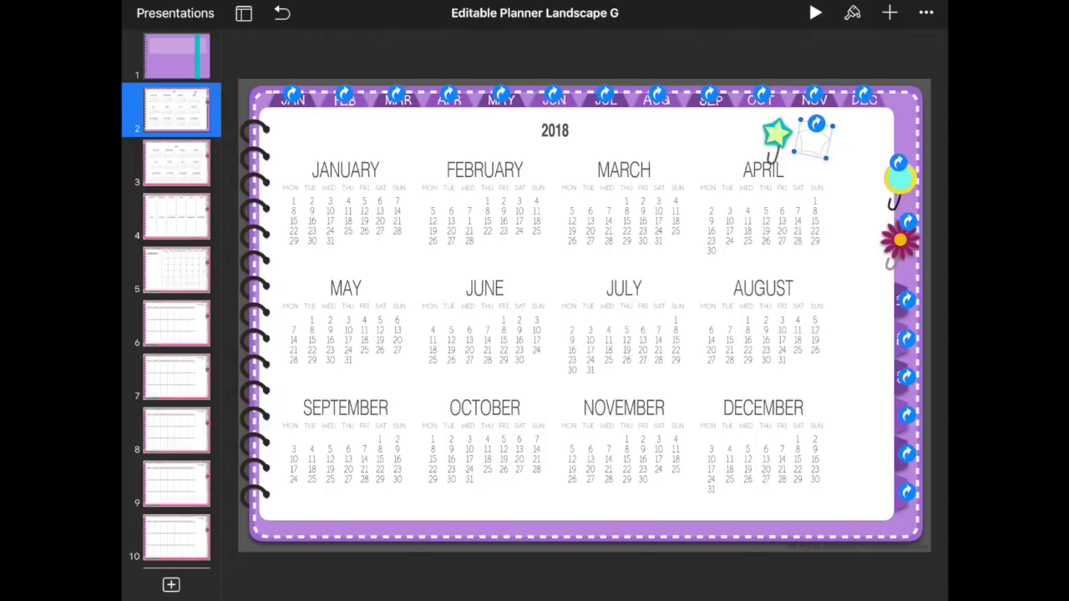
click(777, 134)
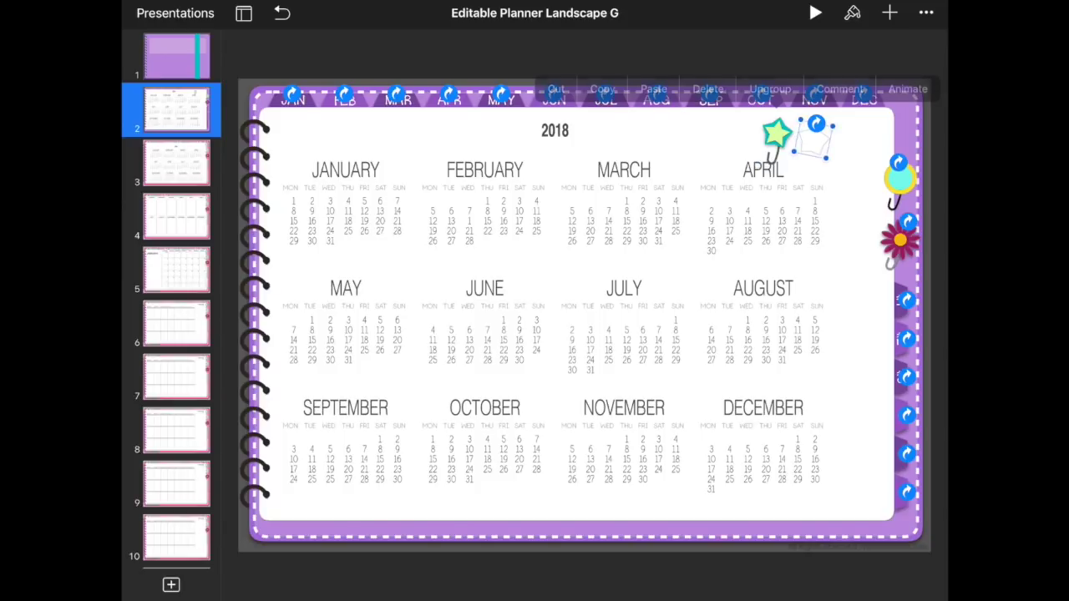
drag(816, 123, 779, 116)
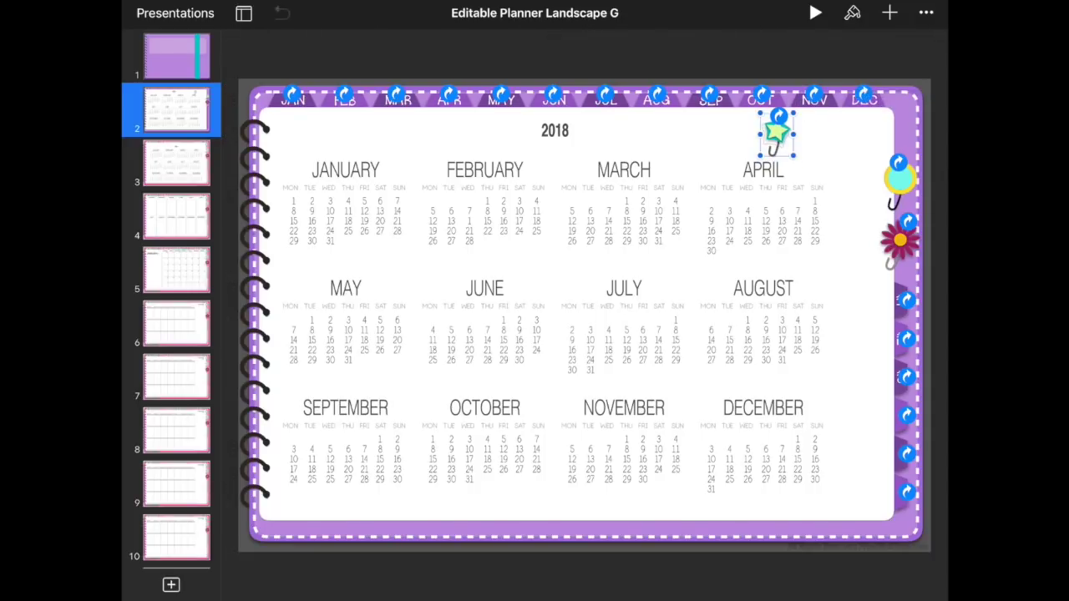
mouse_move(777, 133)
mouse_down()
mouse_move(896, 125)
mouse_move(824, 117)
mouse_up()
Undo the link icon move, slide the link sticker off the star, and reselect the green clip
click(895, 125)
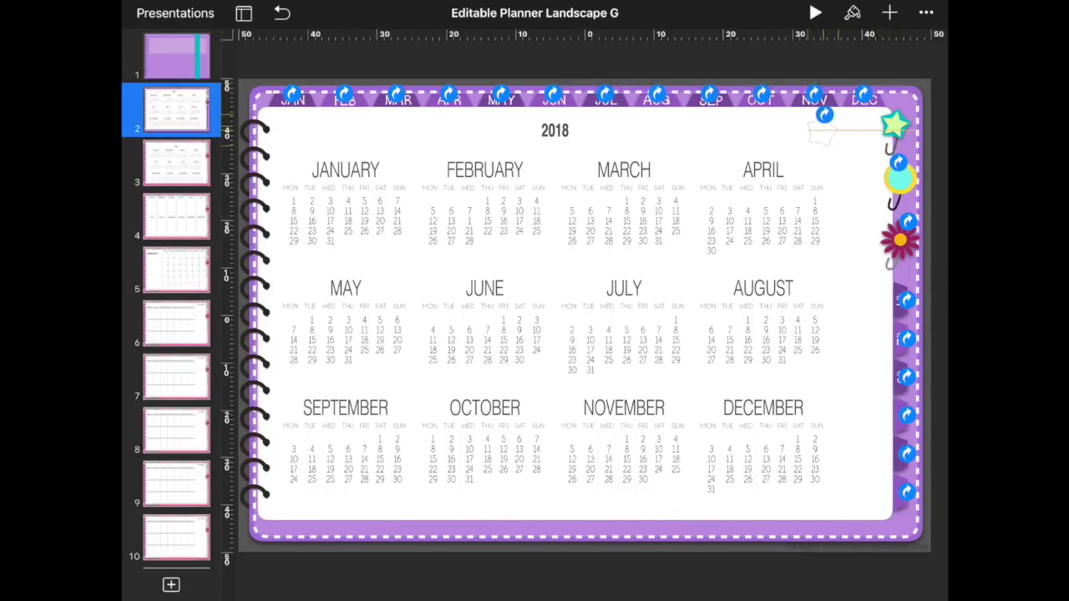
click(282, 13)
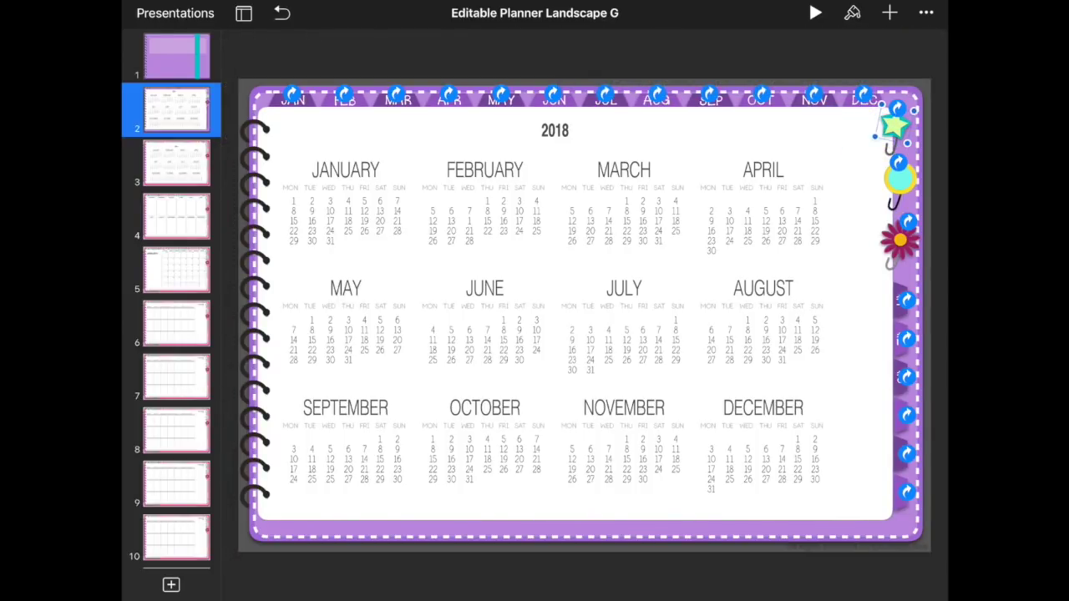
click(345, 169)
click(575, 310)
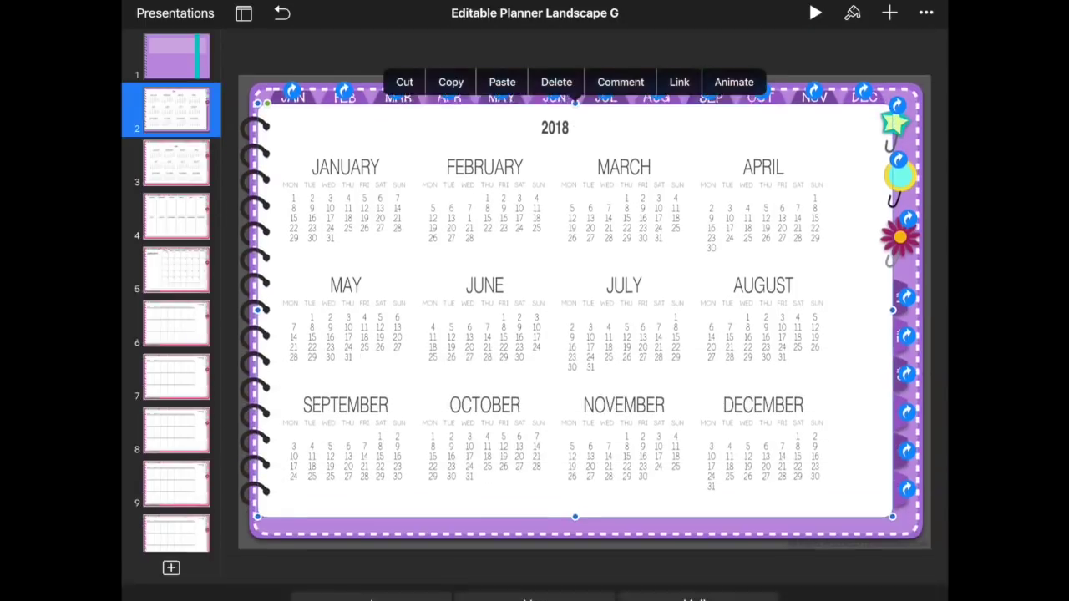
click(896, 125)
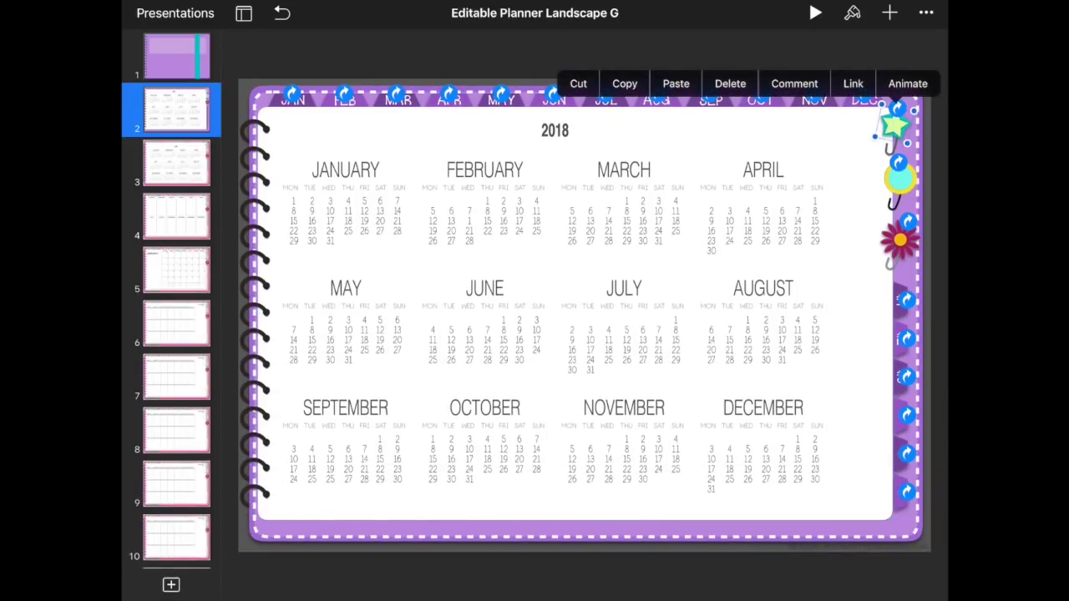
drag(898, 109, 791, 116)
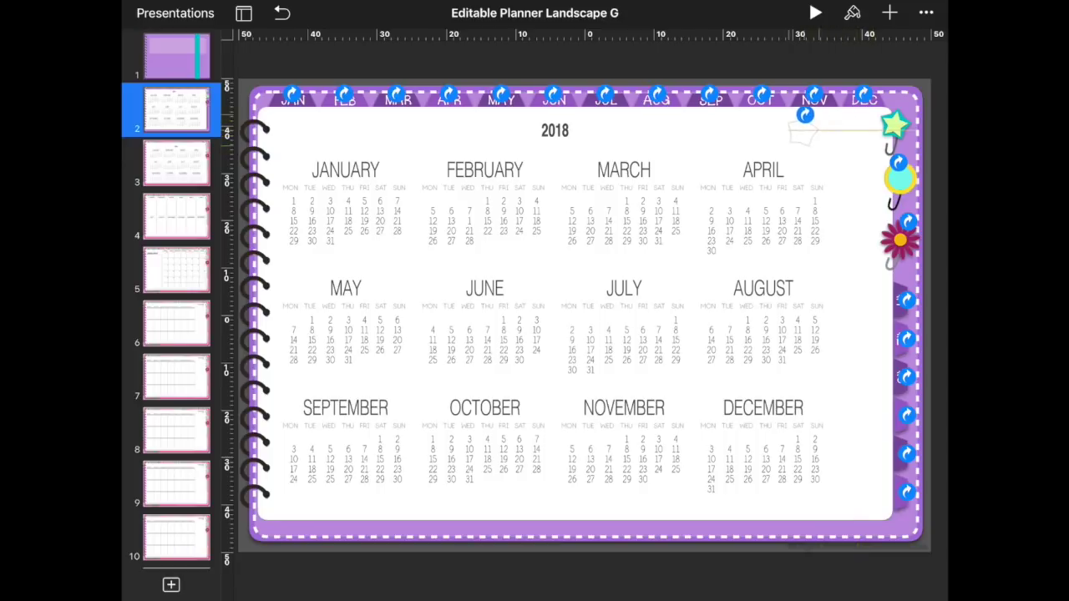
click(895, 126)
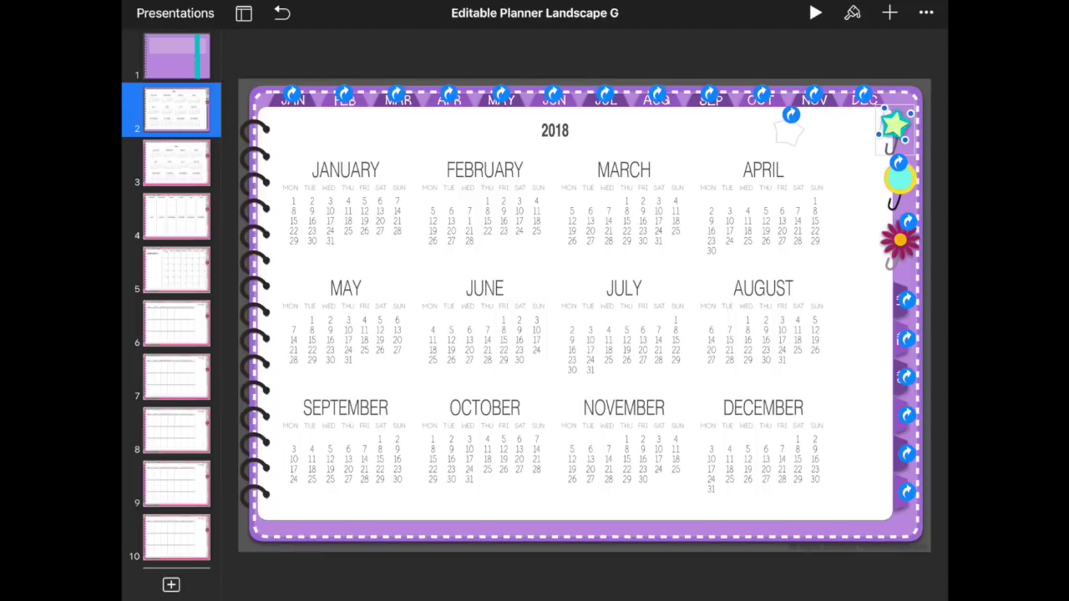
click(852, 12)
Tint the selected sticker's fill toward yellow-orange in the colour picker
click(747, 52)
click(822, 219)
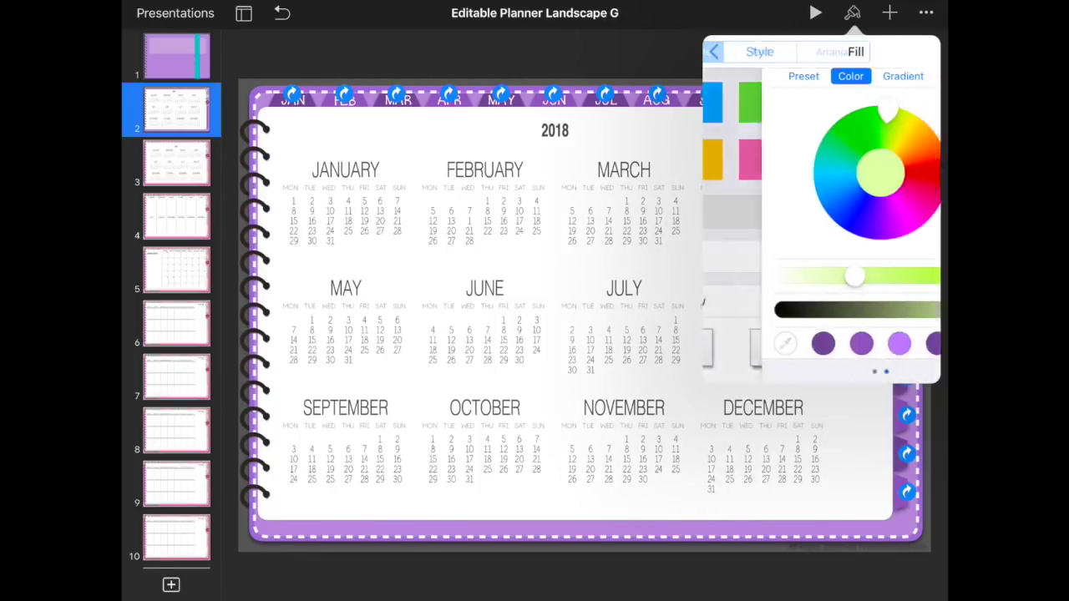
drag(828, 109, 856, 119)
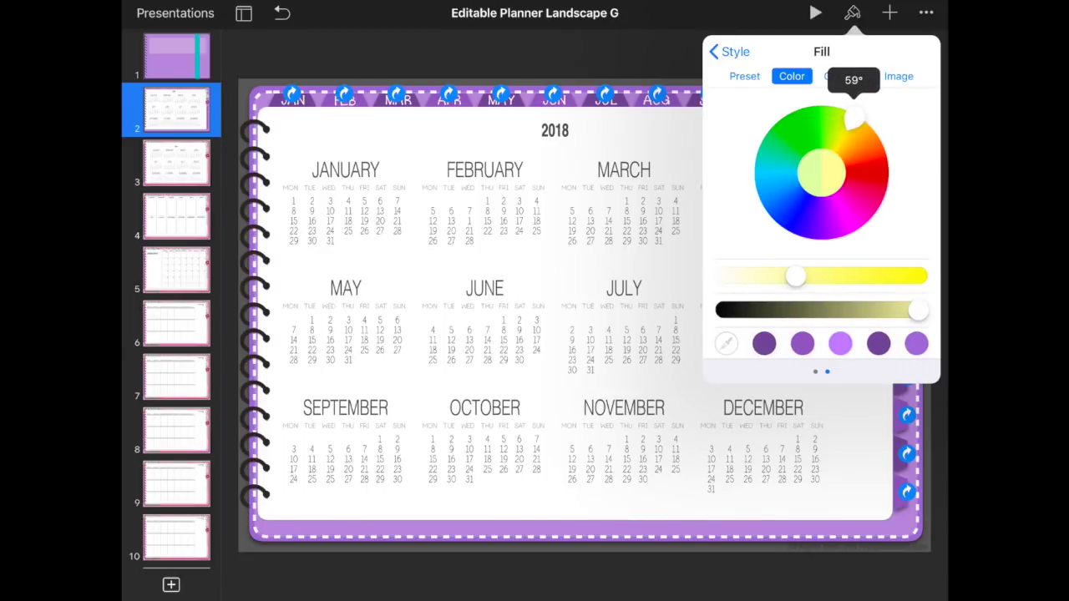
drag(796, 275, 856, 276)
drag(856, 118, 864, 125)
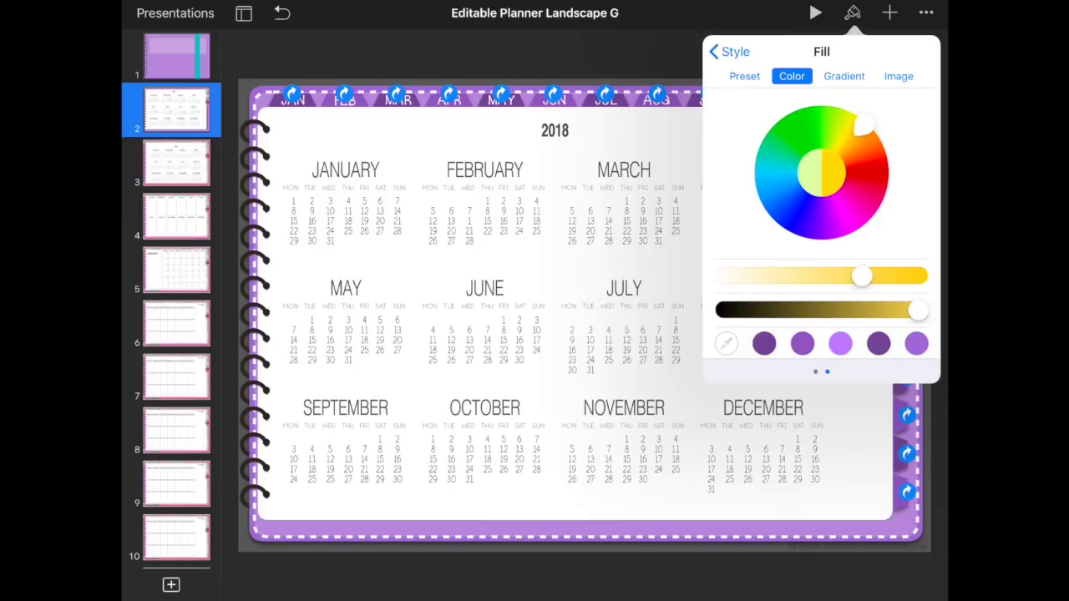
drag(855, 276, 837, 276)
click(863, 125)
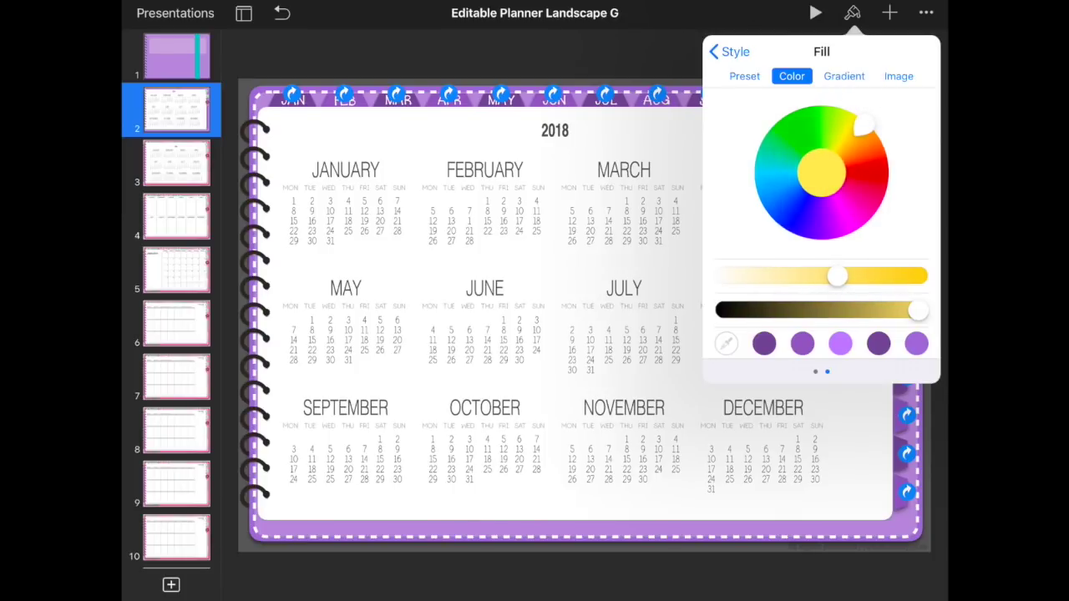
click(729, 51)
click(852, 12)
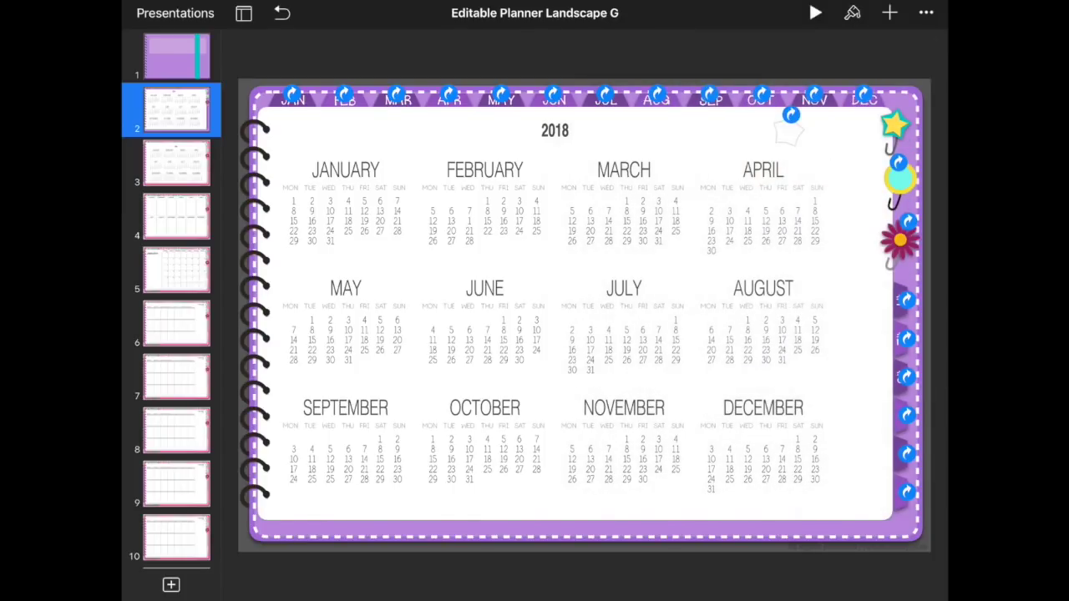
Try blue and pink fills on the star paper clip
click(894, 125)
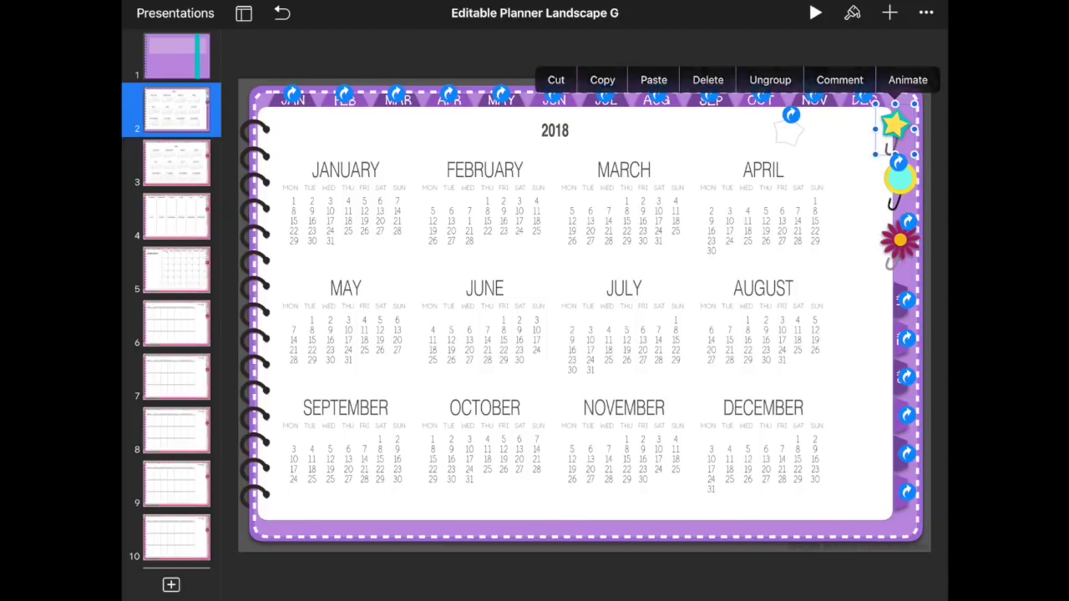
click(895, 125)
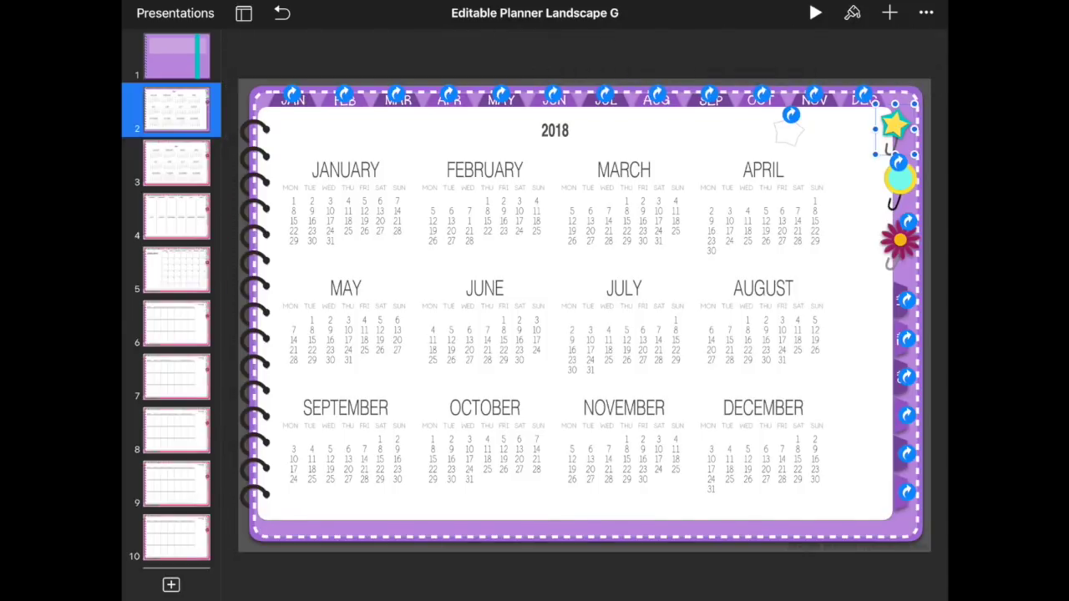
click(852, 13)
click(883, 210)
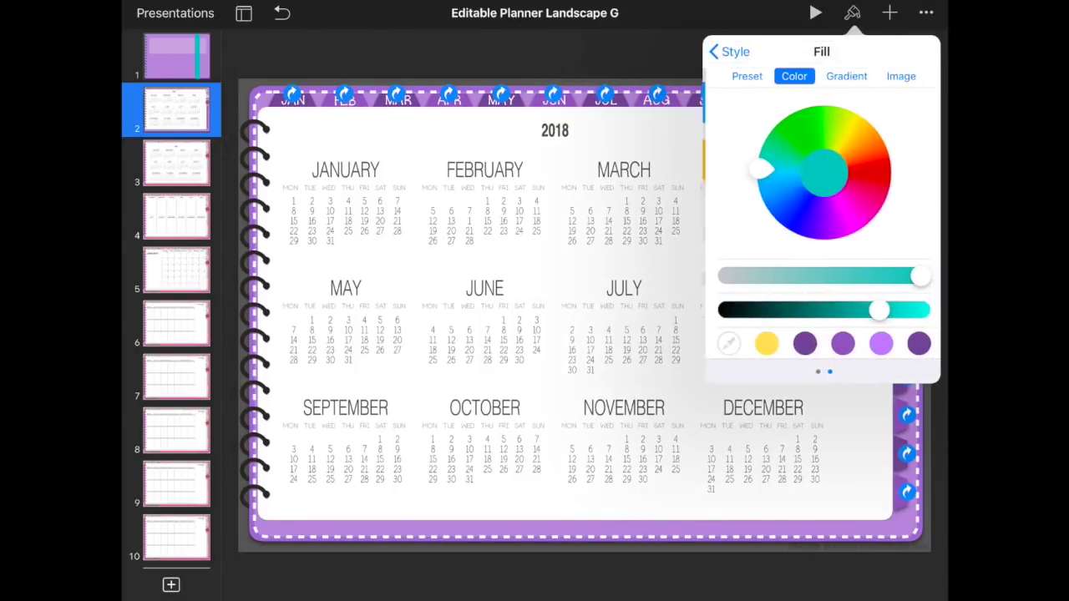
drag(759, 169, 759, 188)
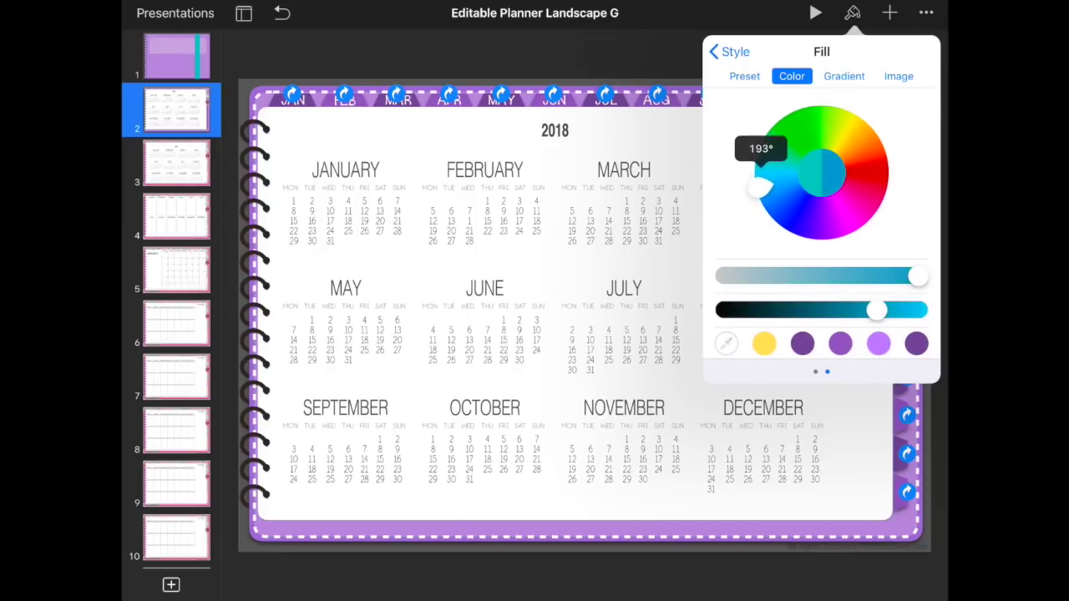
drag(918, 277, 894, 276)
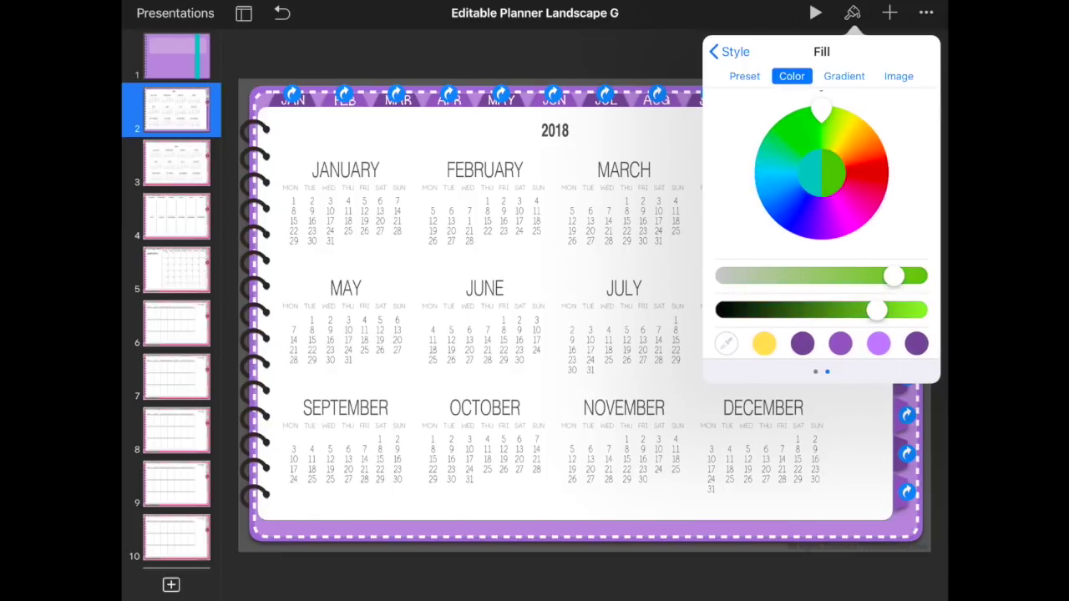
key(Escape)
click(852, 12)
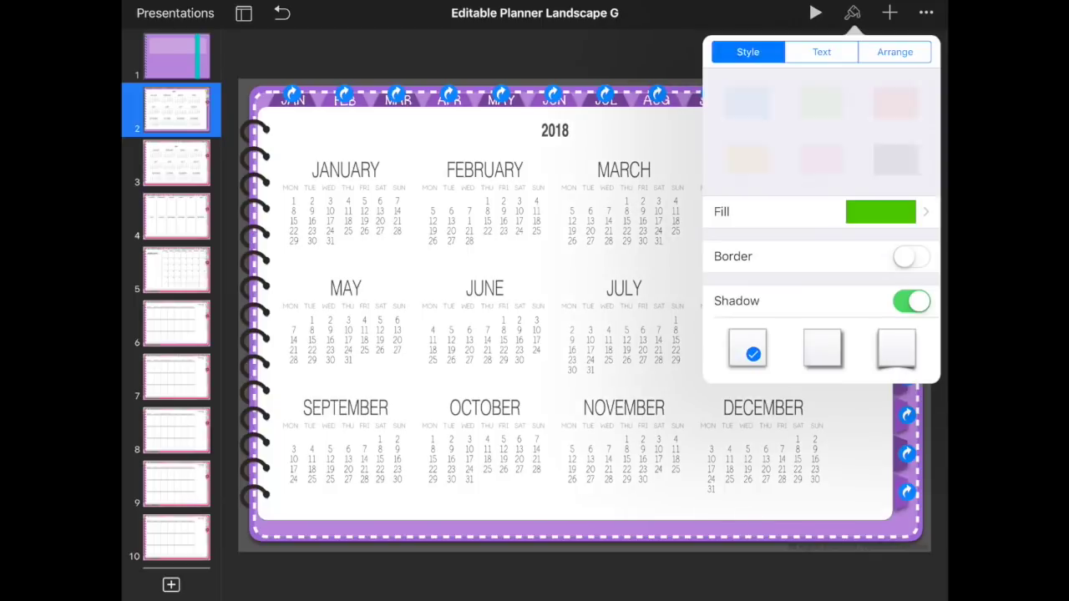
click(821, 159)
click(852, 13)
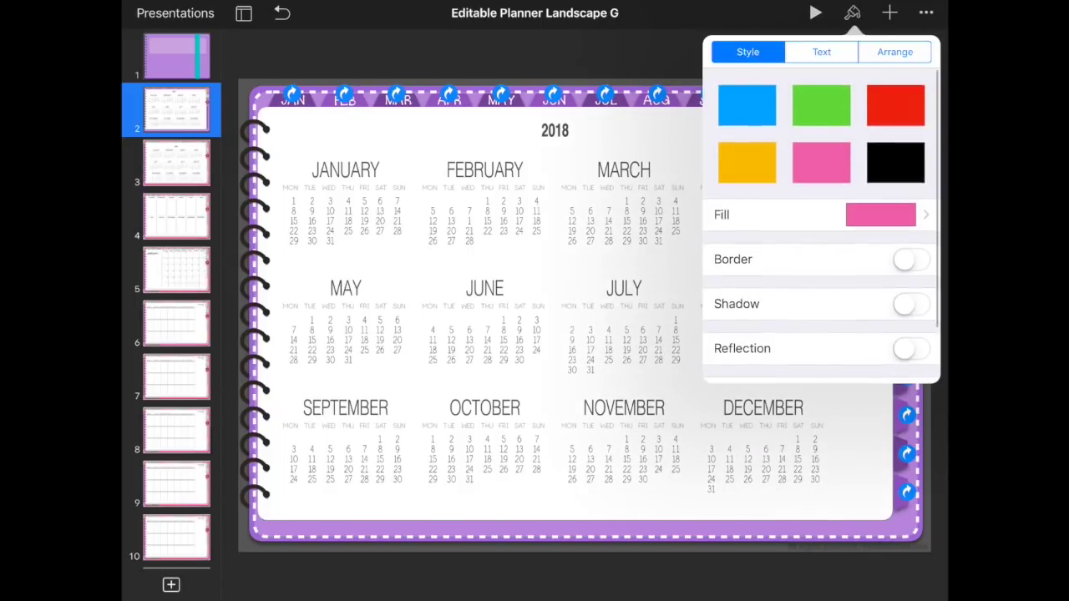
click(880, 212)
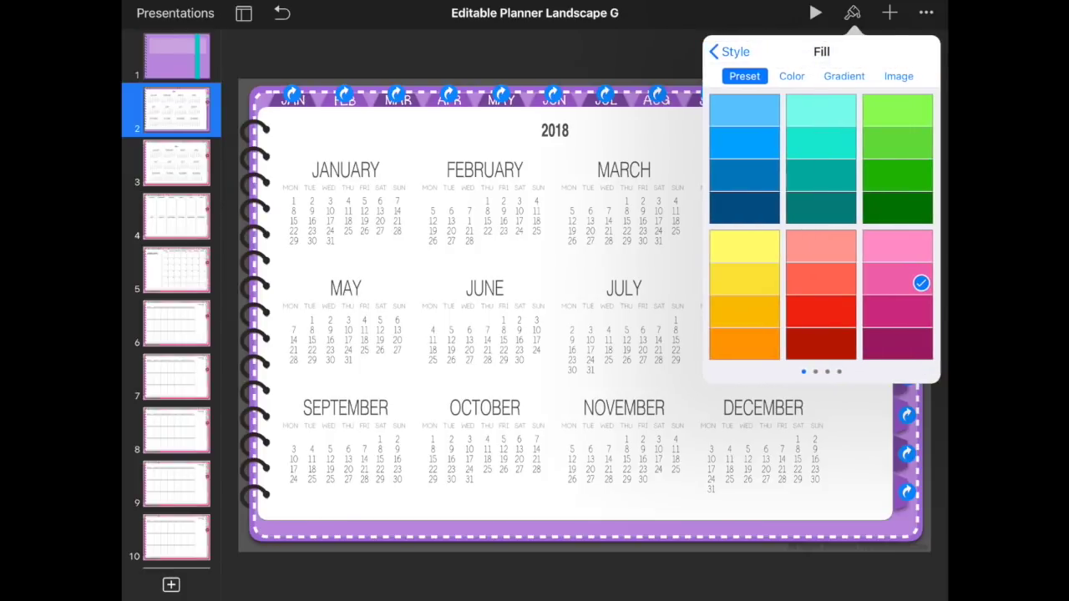
click(730, 51)
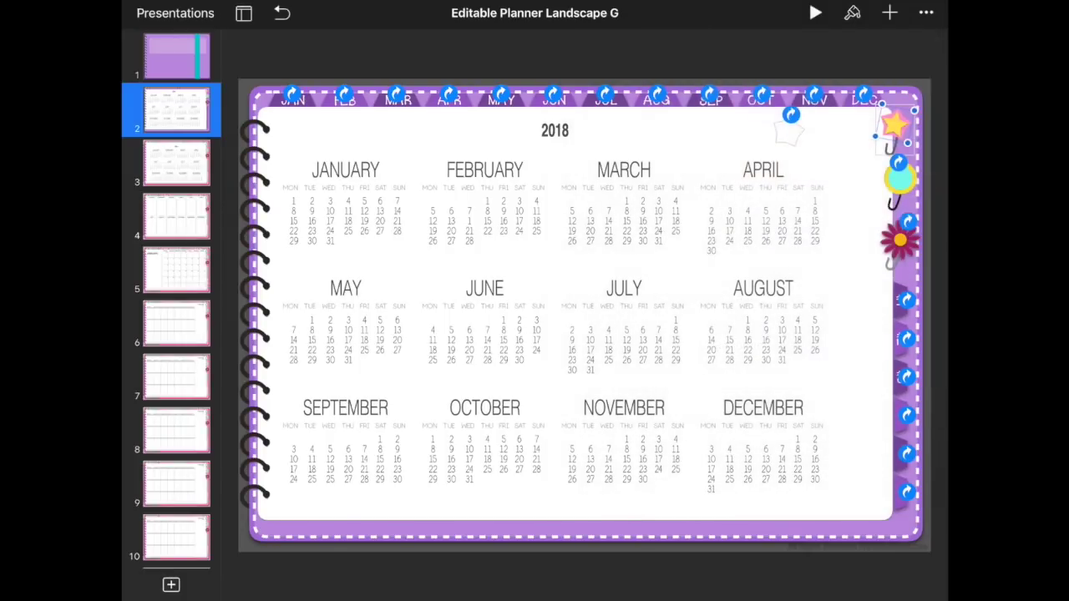
Enlarge the star paper clip slightly
click(893, 125)
click(852, 12)
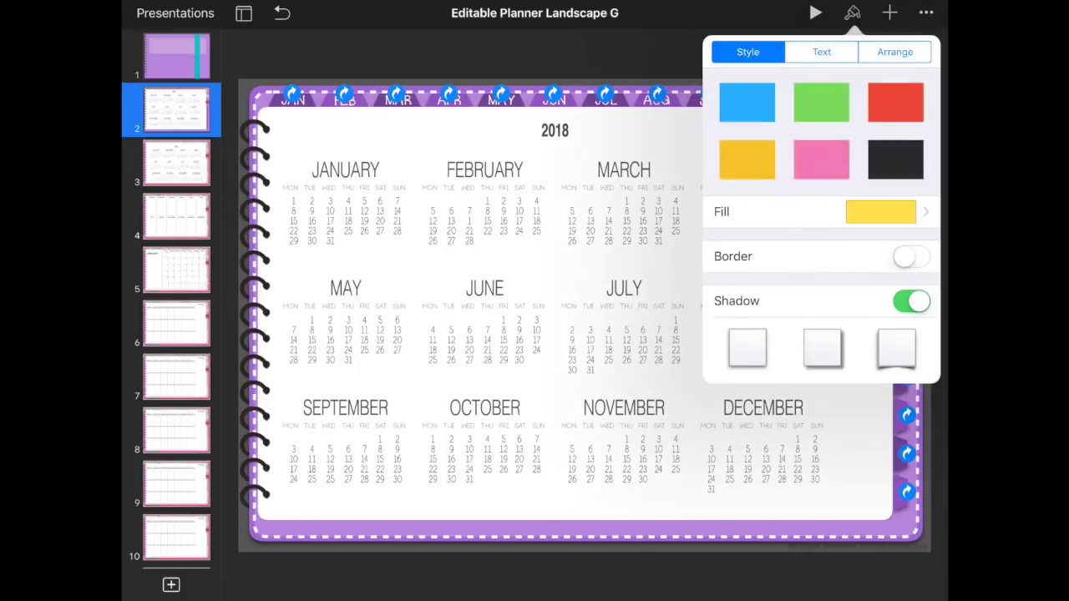
click(852, 13)
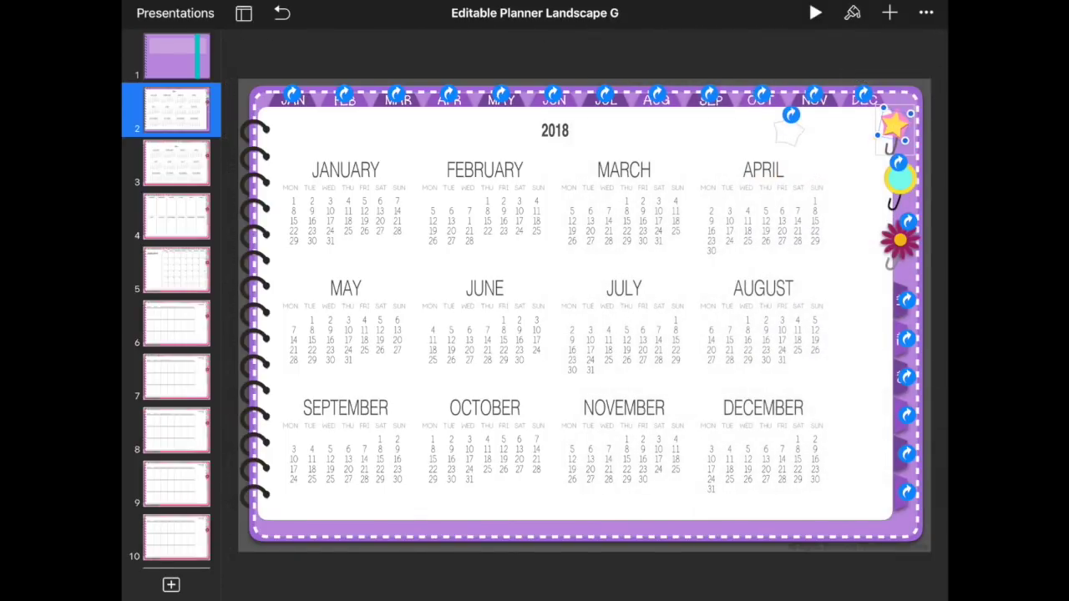
click(894, 125)
click(894, 126)
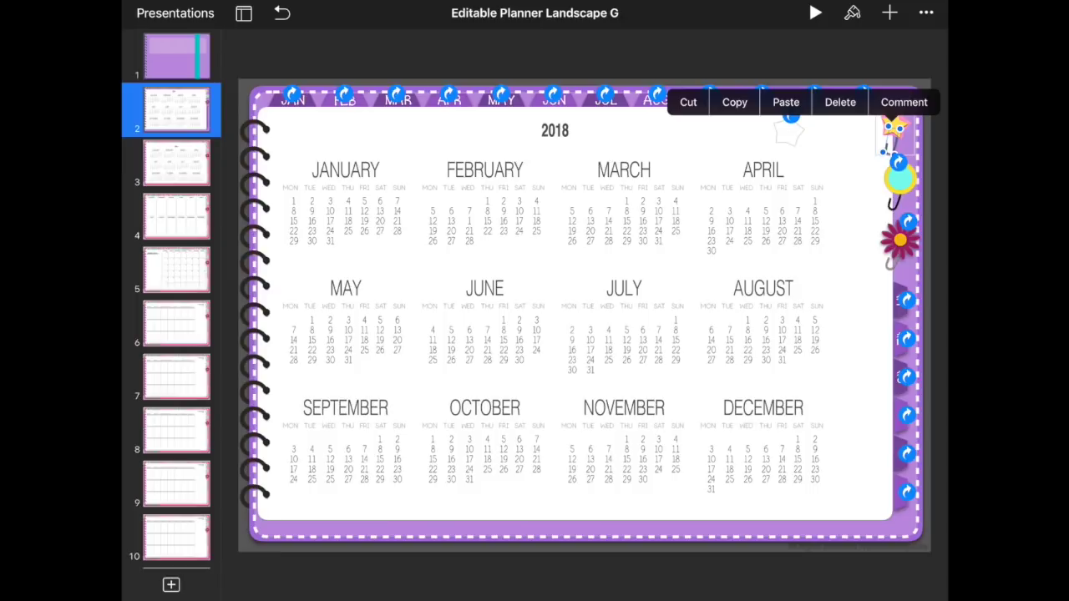
drag(904, 117, 911, 108)
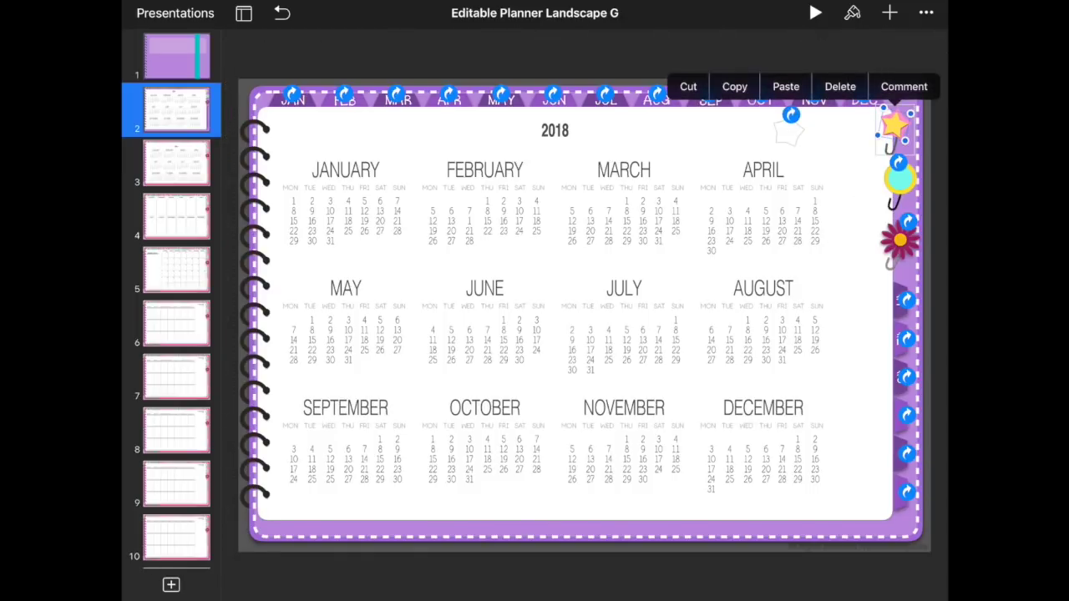
Shift the star's fill to a darker cyan
click(852, 13)
click(835, 209)
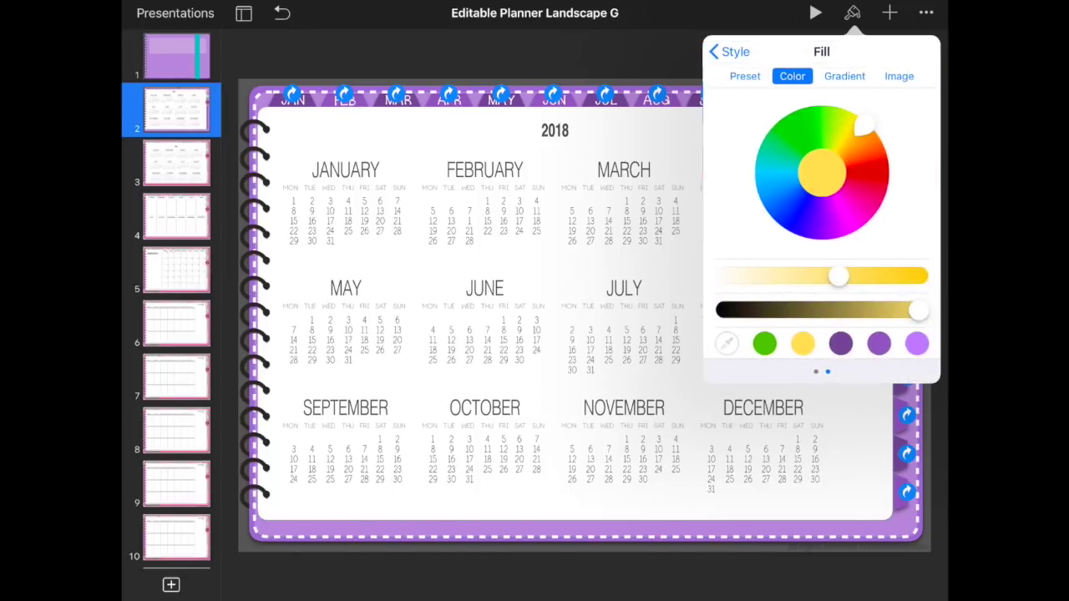
drag(864, 123, 759, 180)
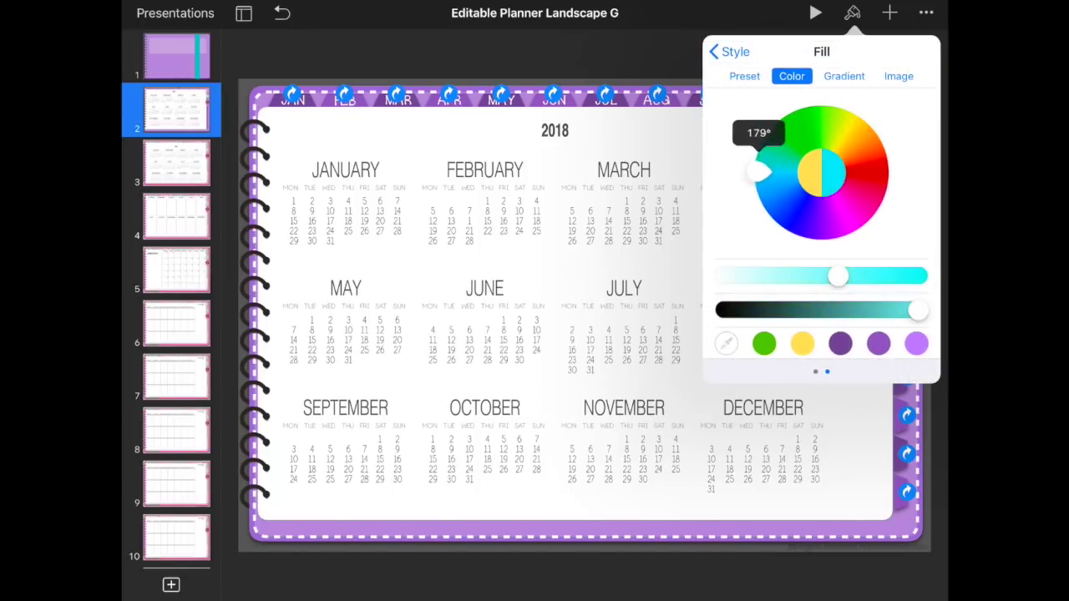
drag(838, 275, 787, 276)
click(729, 51)
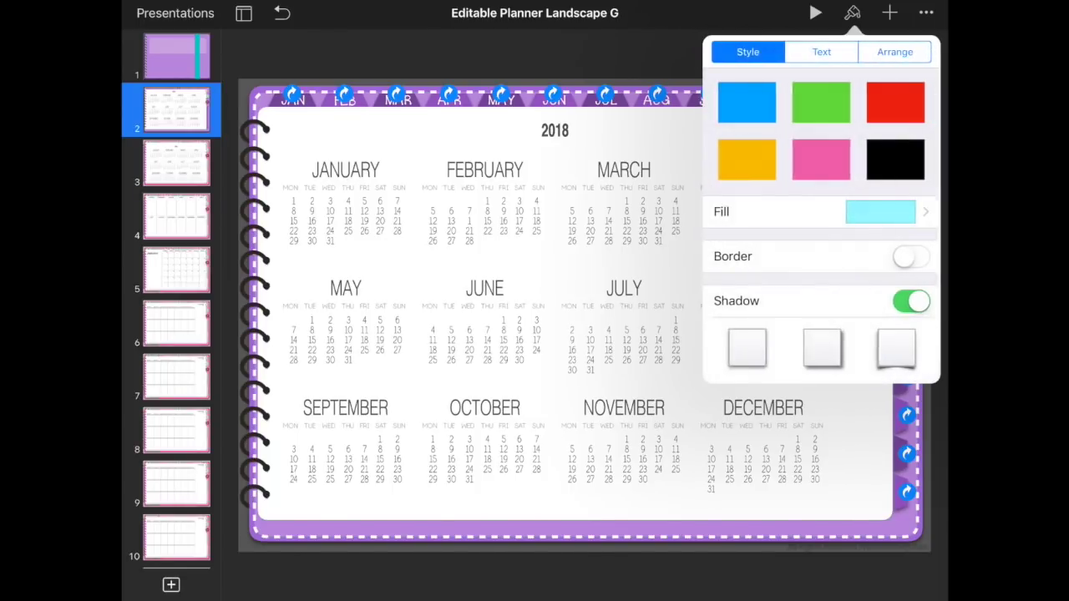
Give the star clip piece a dark blue preset fill
click(788, 109)
click(852, 12)
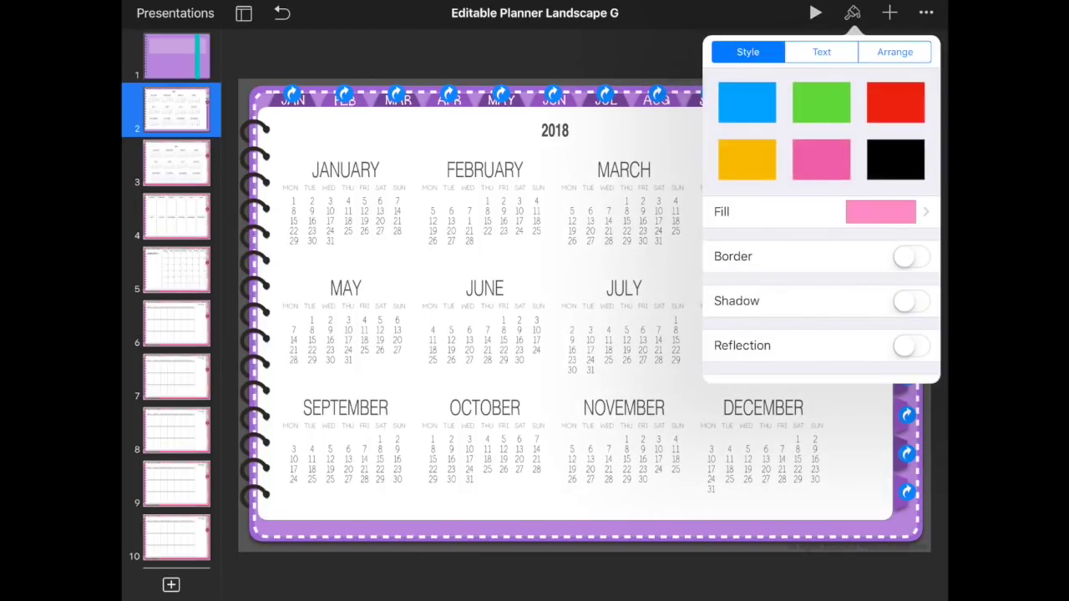
click(835, 211)
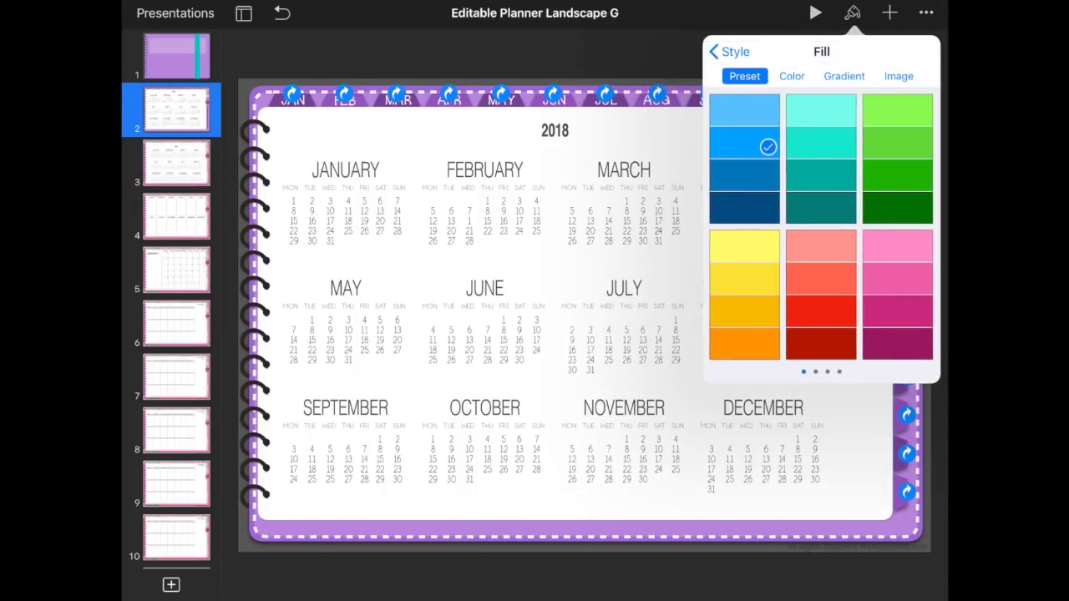
click(744, 175)
click(729, 51)
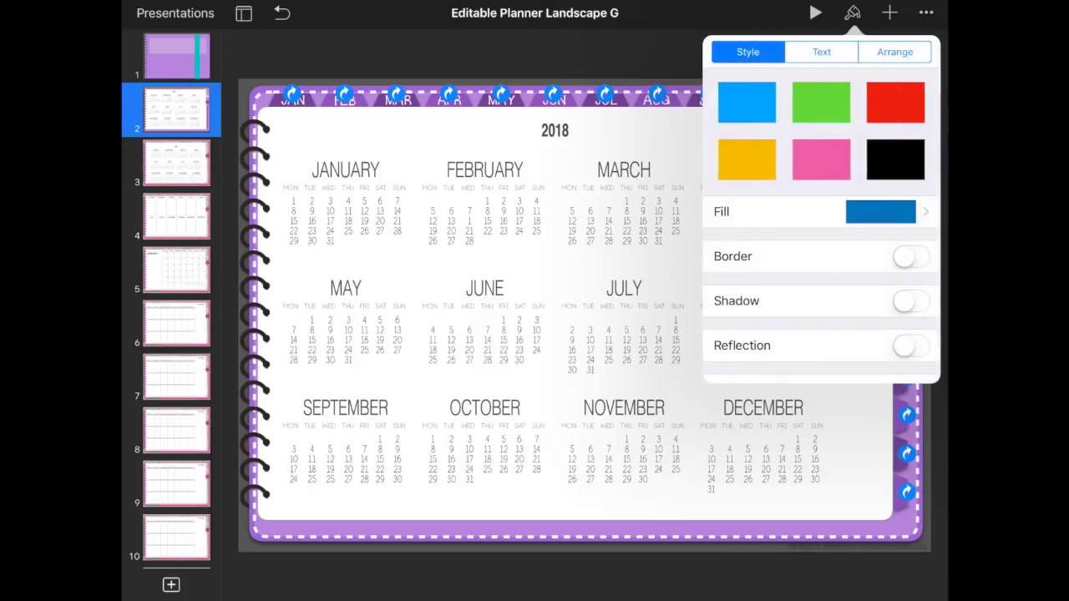
click(852, 13)
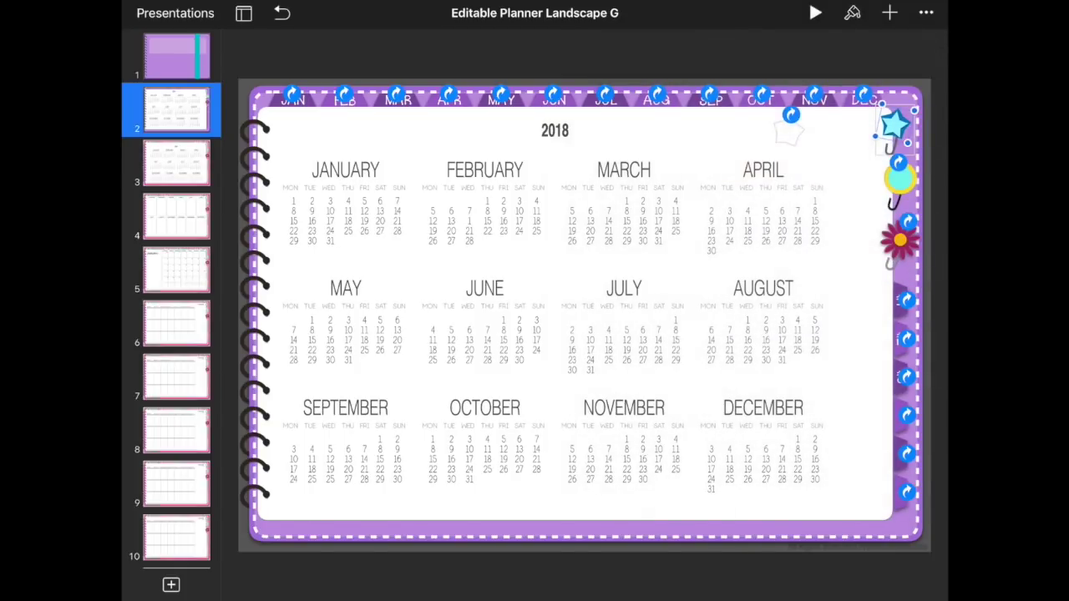
Try a black clip line and undo it, then drag the faint linked star onto the blue star
click(895, 125)
click(852, 13)
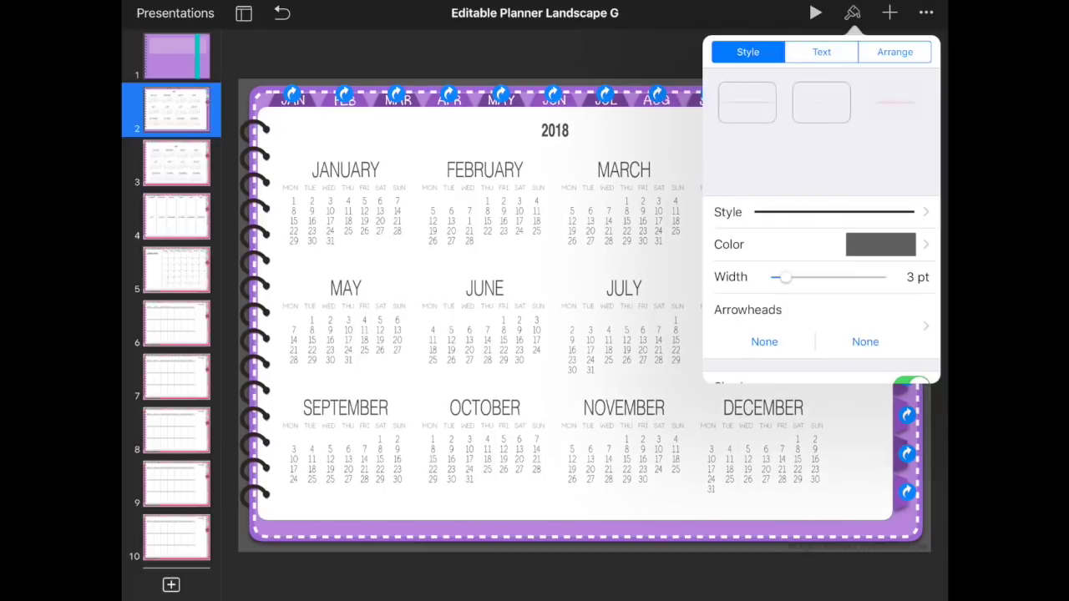
click(835, 243)
click(821, 294)
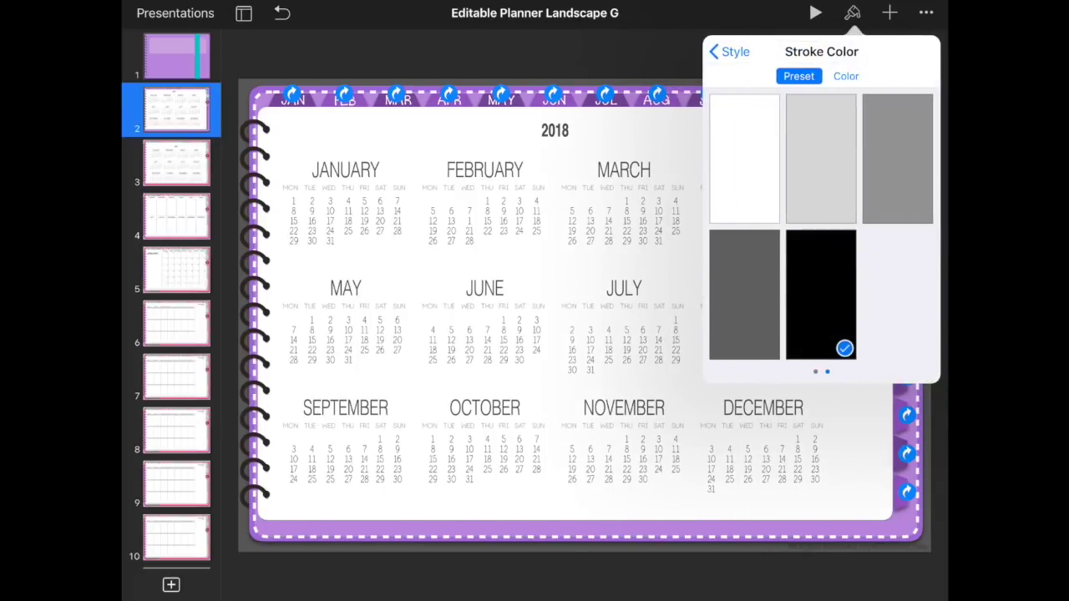
click(852, 12)
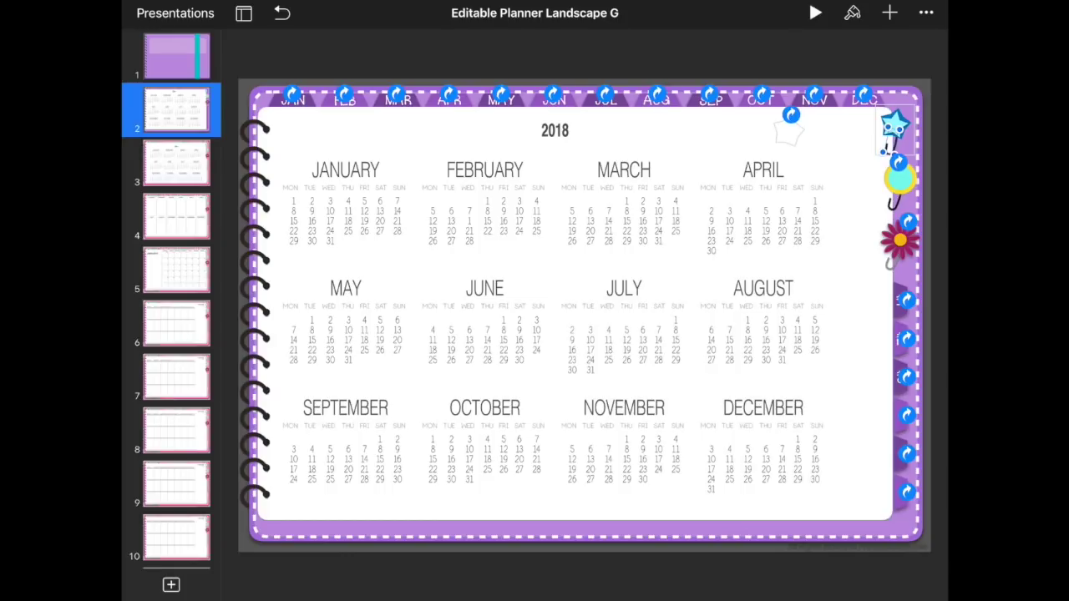
click(282, 13)
drag(790, 130, 896, 125)
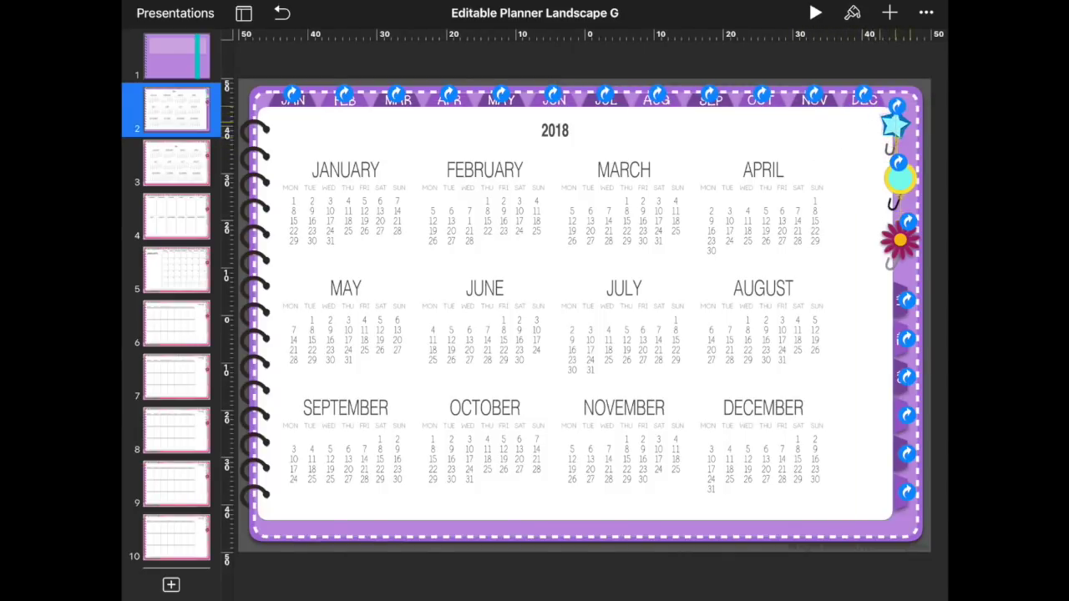
Check the blue star paper clip's link to slide 83, then close the link settings
click(895, 125)
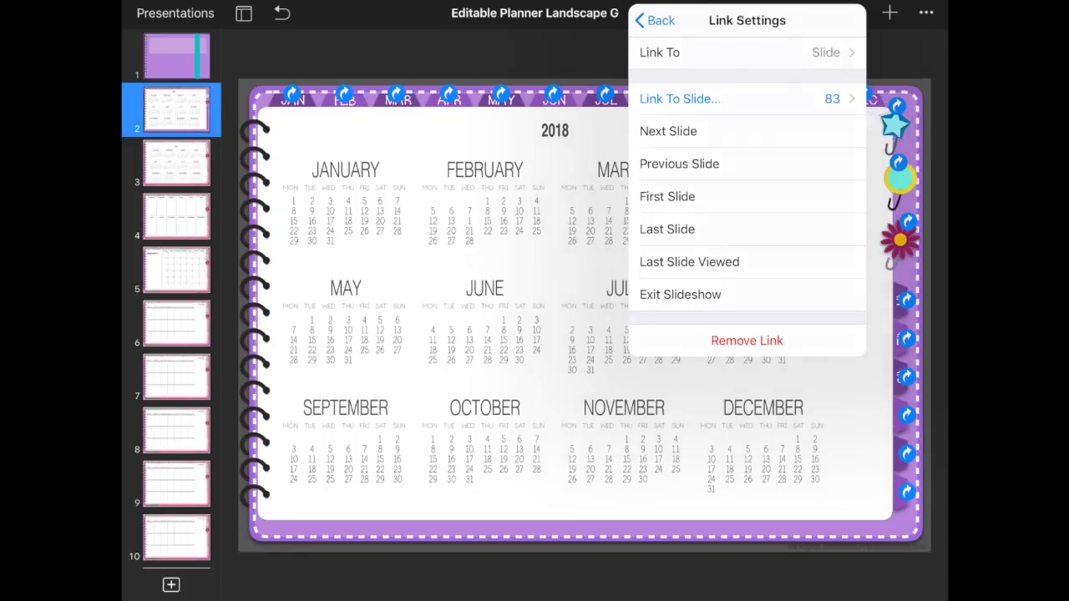
key(Escape)
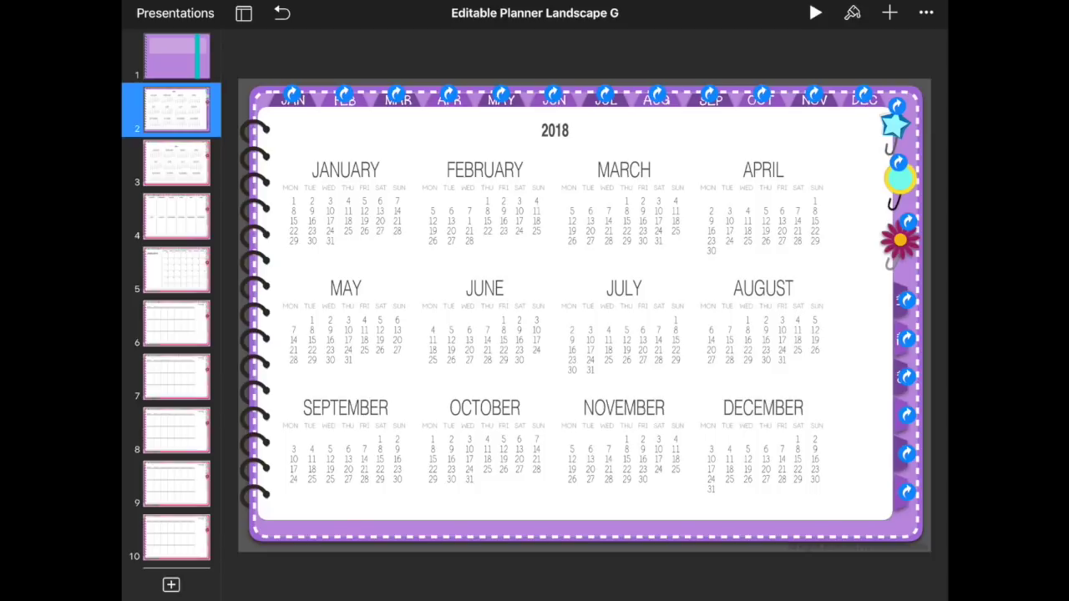
scroll(177, 301, down, 20)
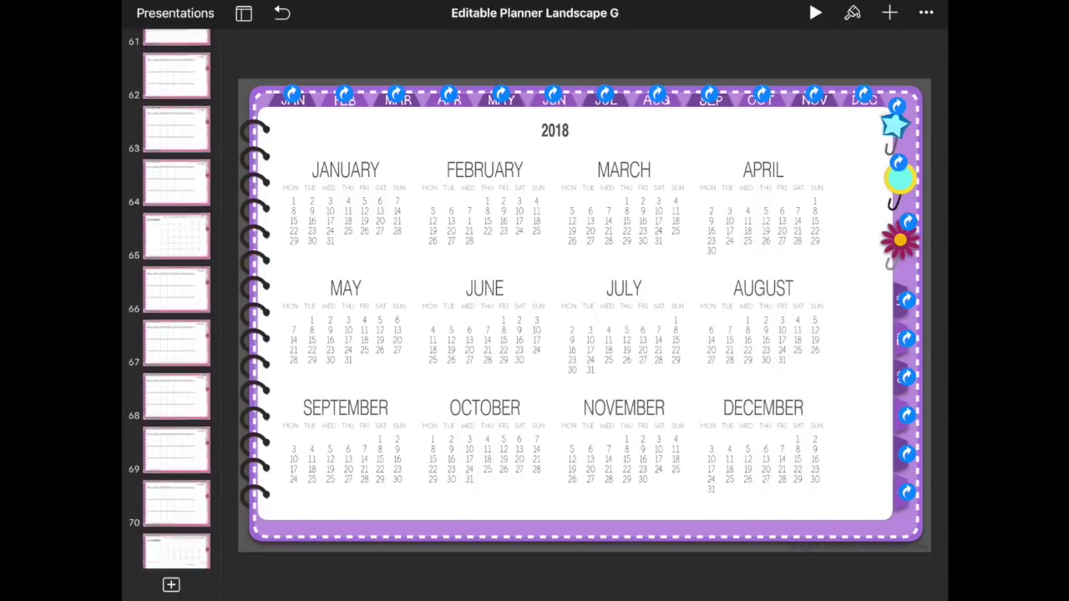
scroll(176, 301, down, 20)
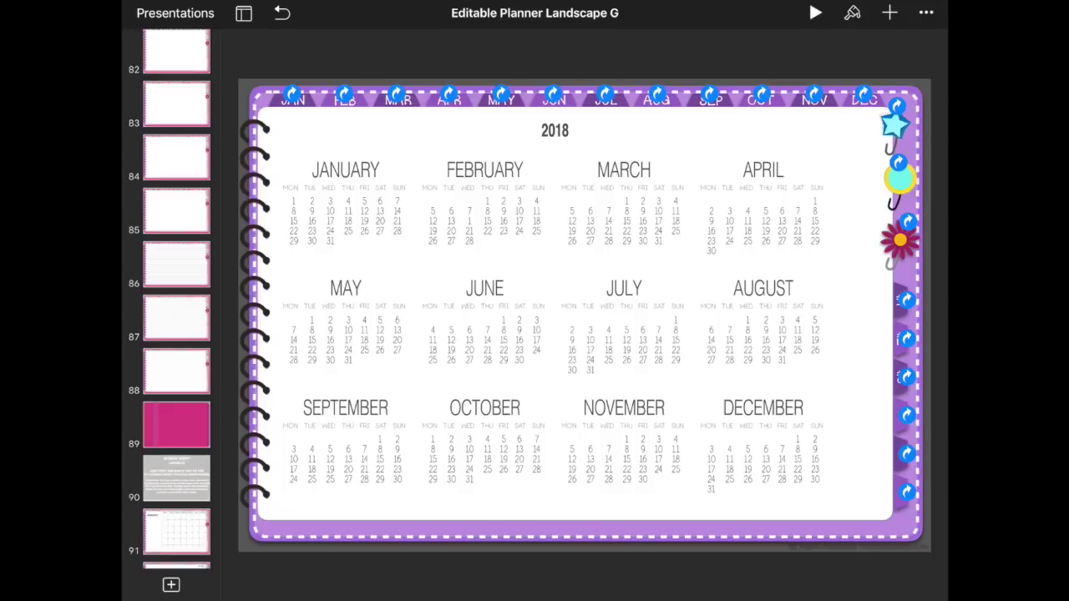
Add a centred text box reading 'Star links here' to slide 83
click(176, 104)
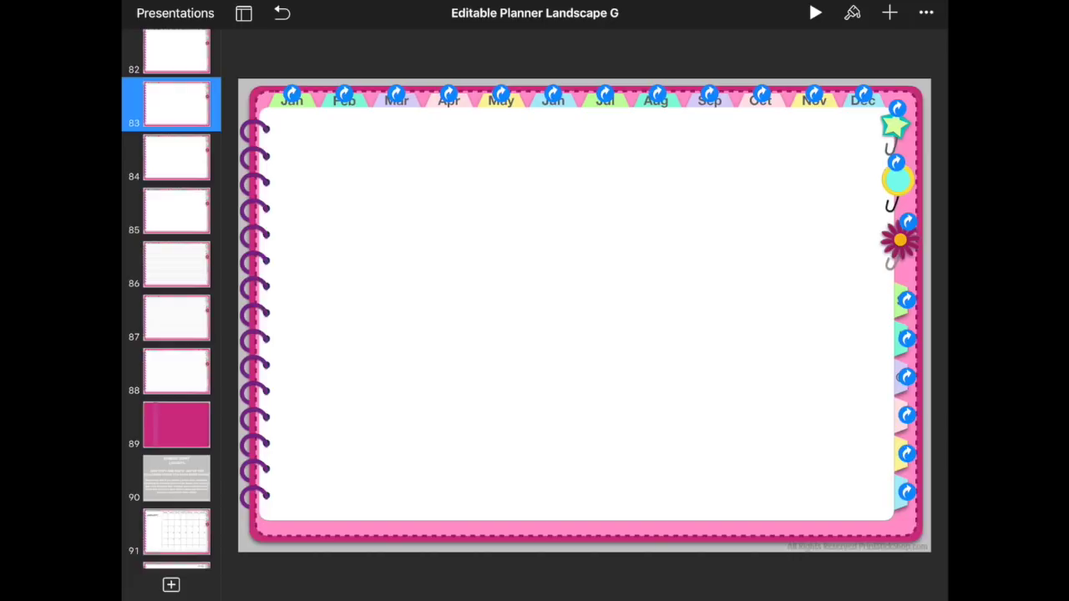
click(890, 12)
click(750, 134)
click(590, 322)
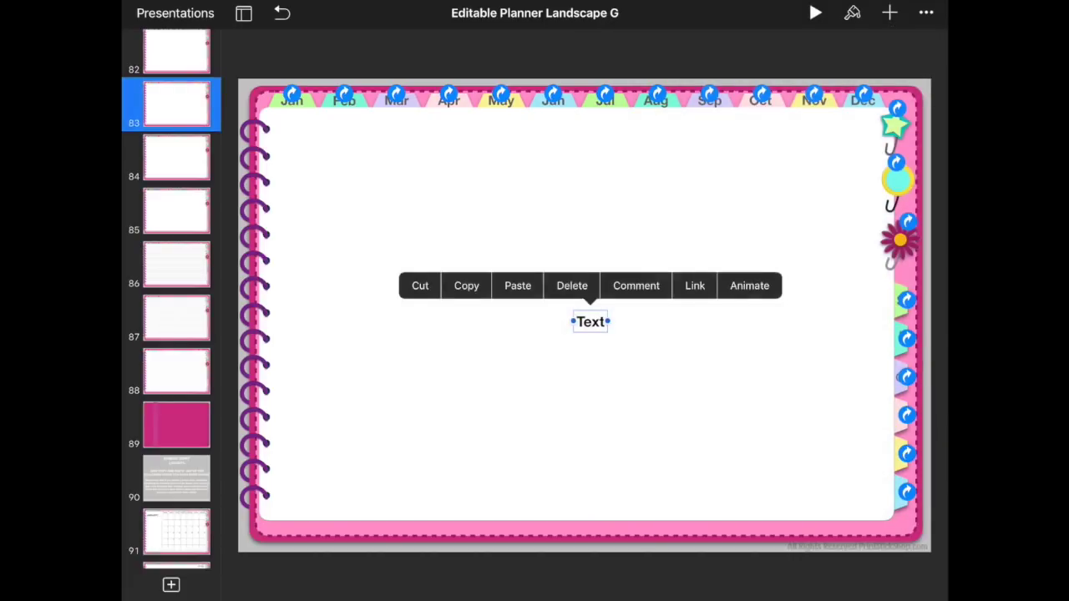
double_click(590, 322)
text(Star)
text( I)
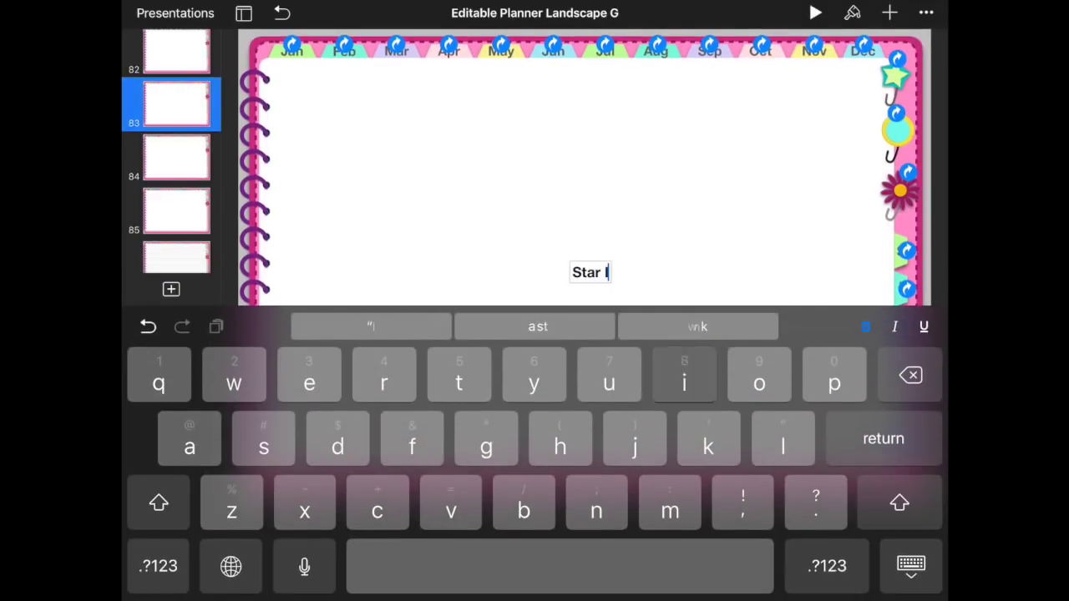
text(inks here)
key(Return)
click(912, 584)
click(176, 104)
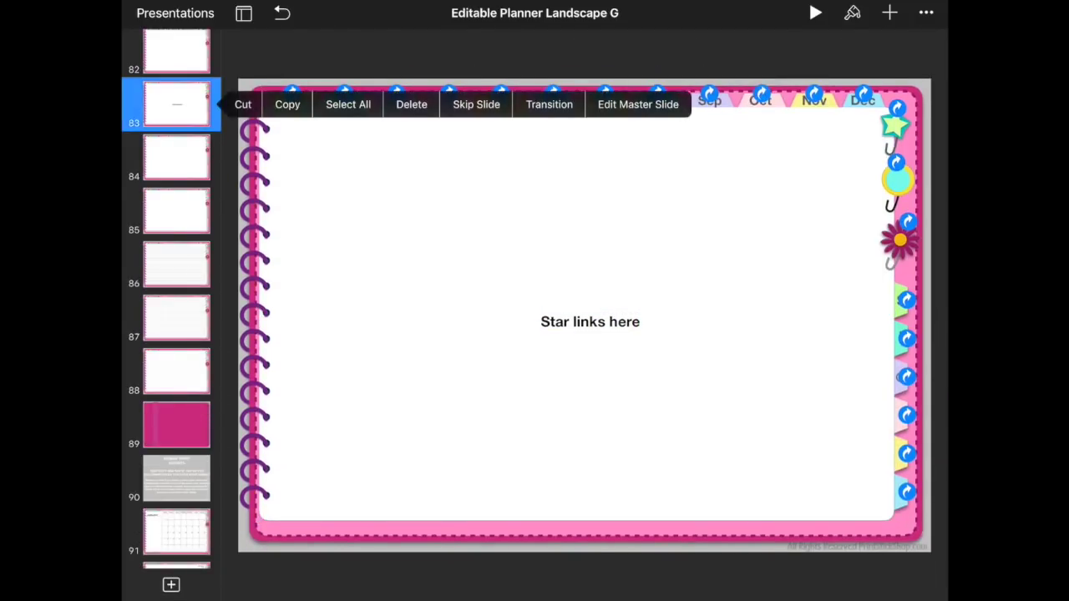
scroll(176, 301, up, 20)
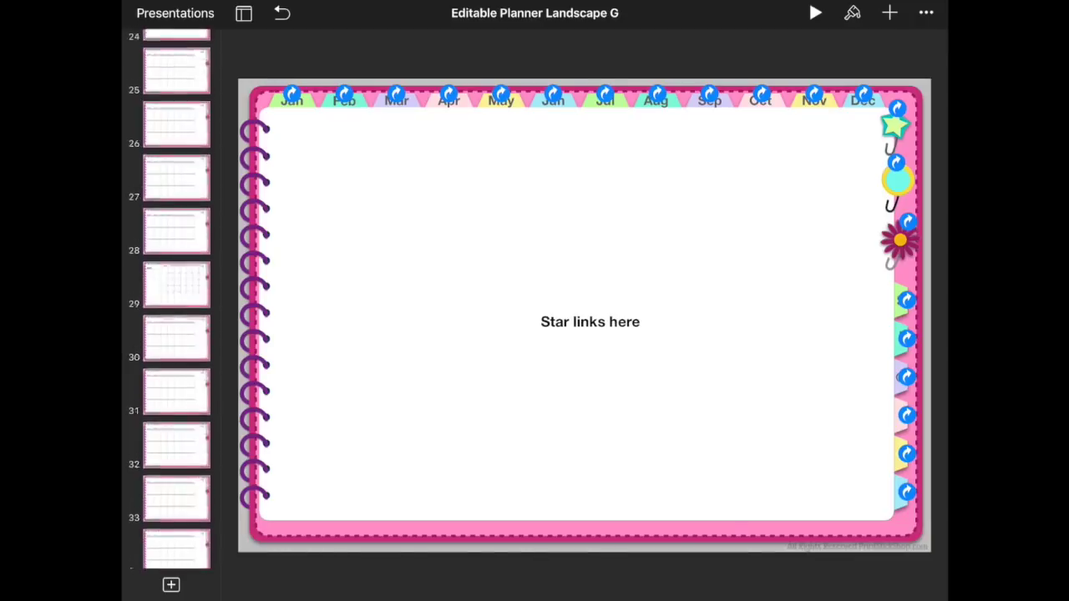
On slide 2, confirm the circle clip links to slide 85 and the flower clip to 84
click(176, 108)
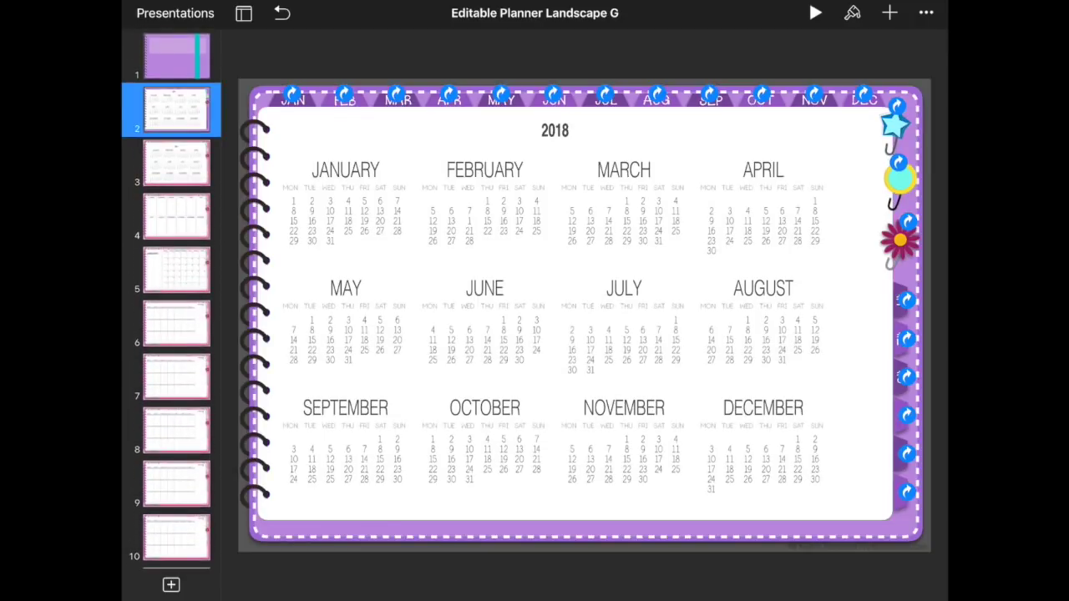
click(898, 167)
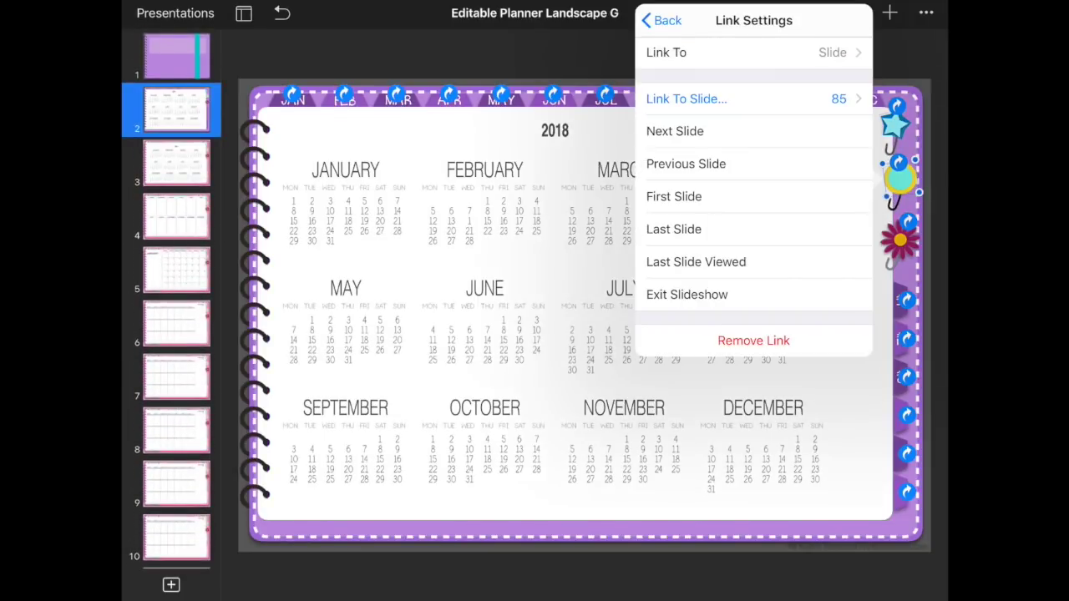
click(900, 240)
click(901, 241)
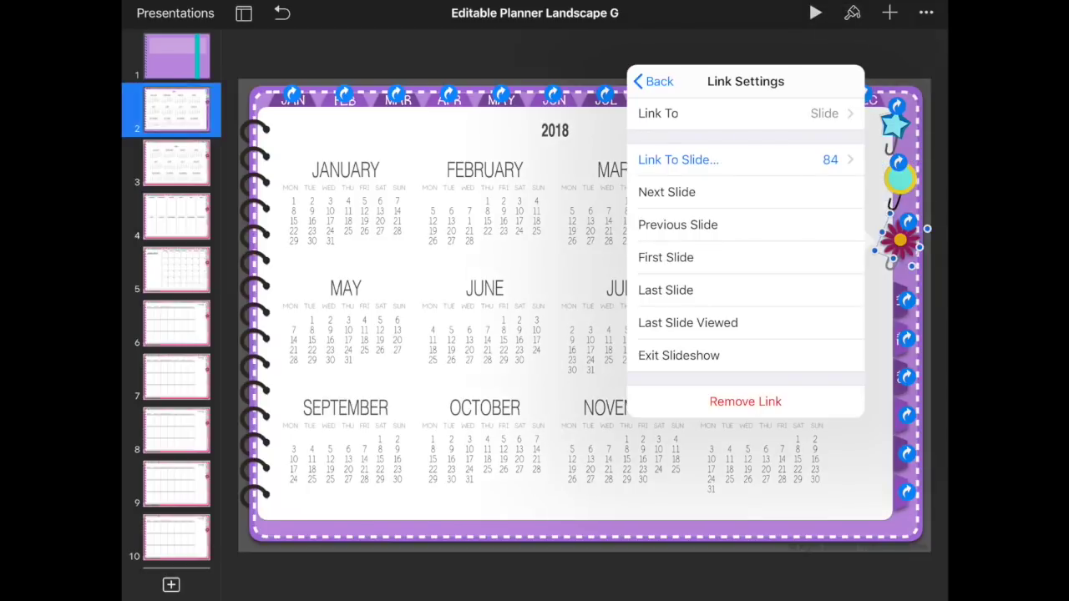
click(900, 176)
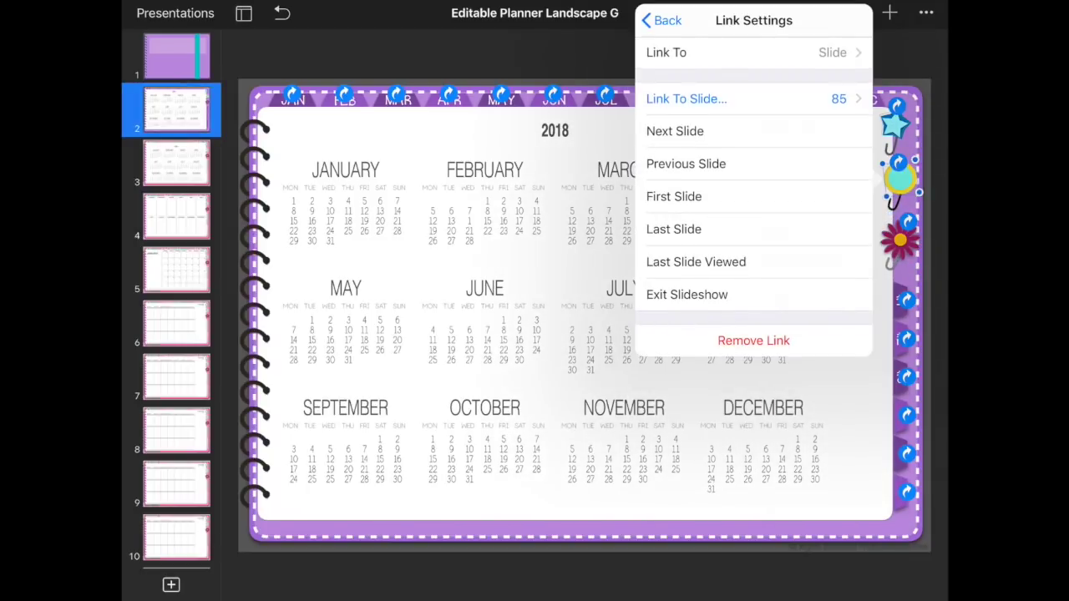
click(901, 240)
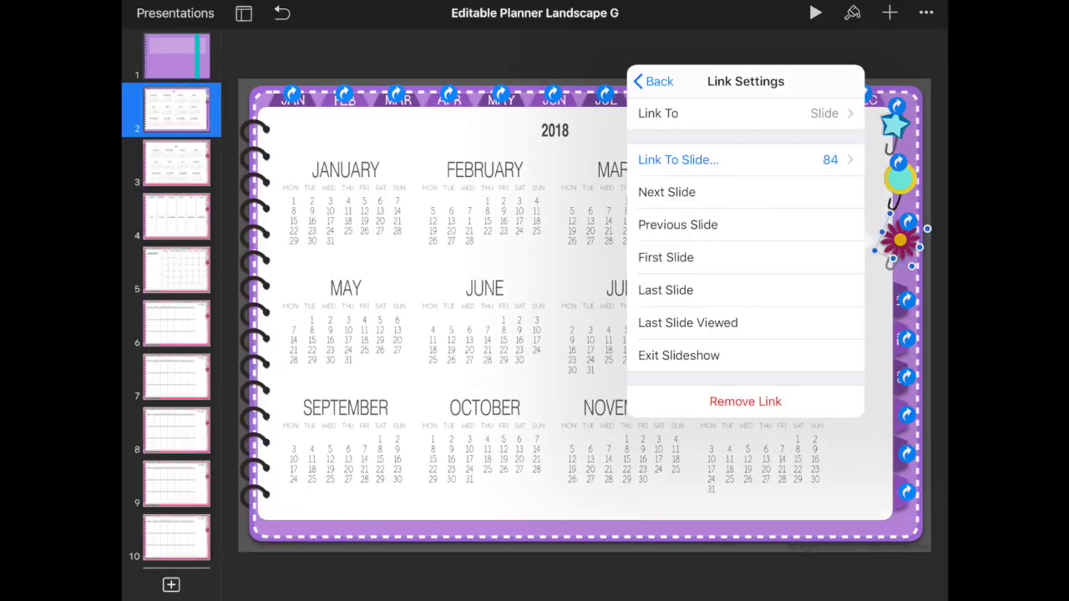
click(585, 568)
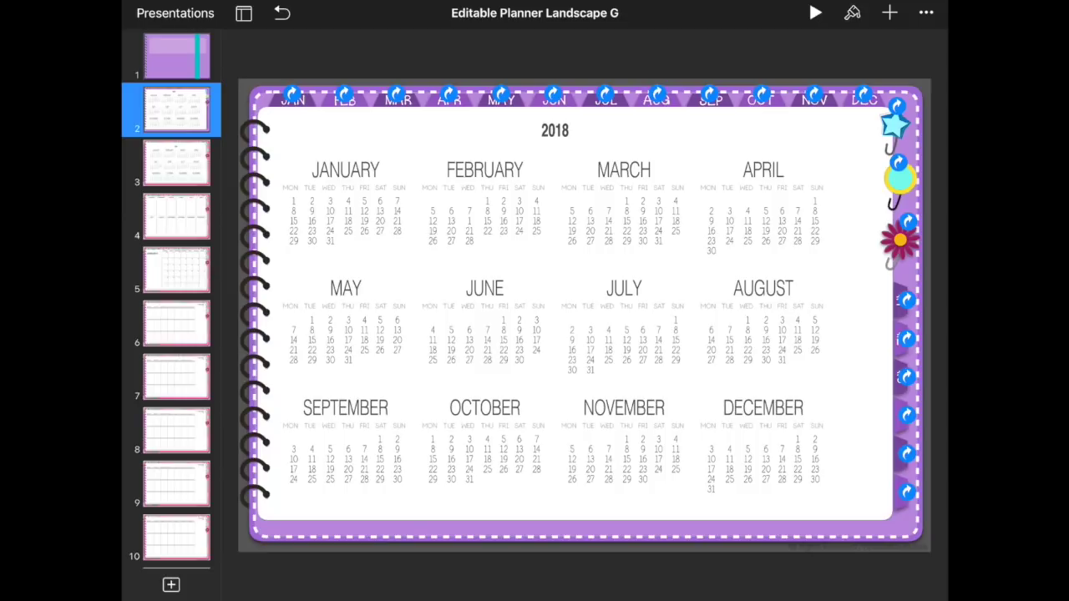
Delete the teal circle and red flower paper clips from the calendar slide
click(900, 177)
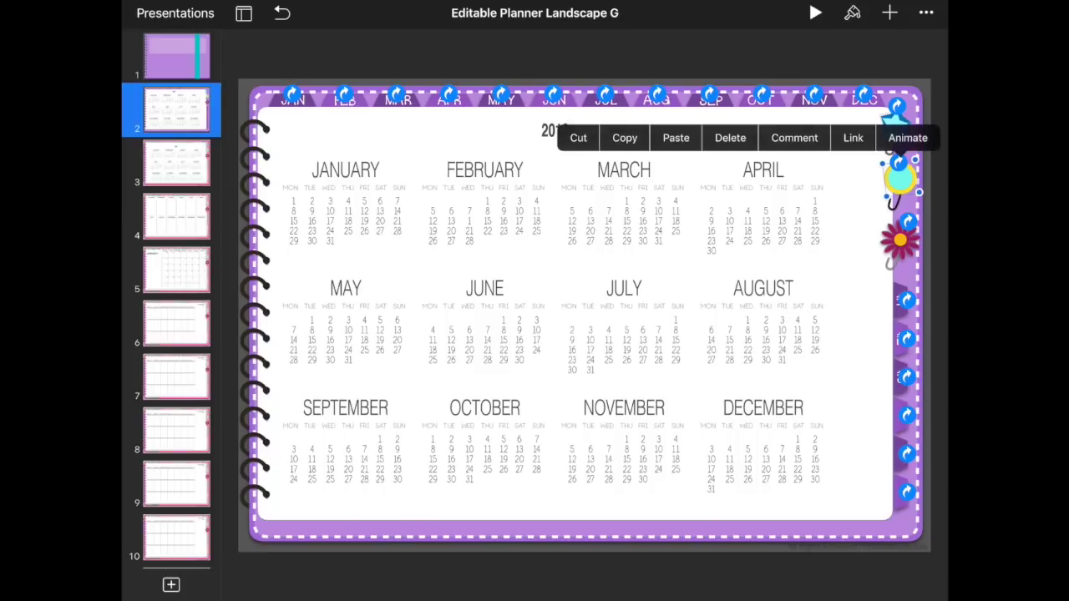
key(Escape)
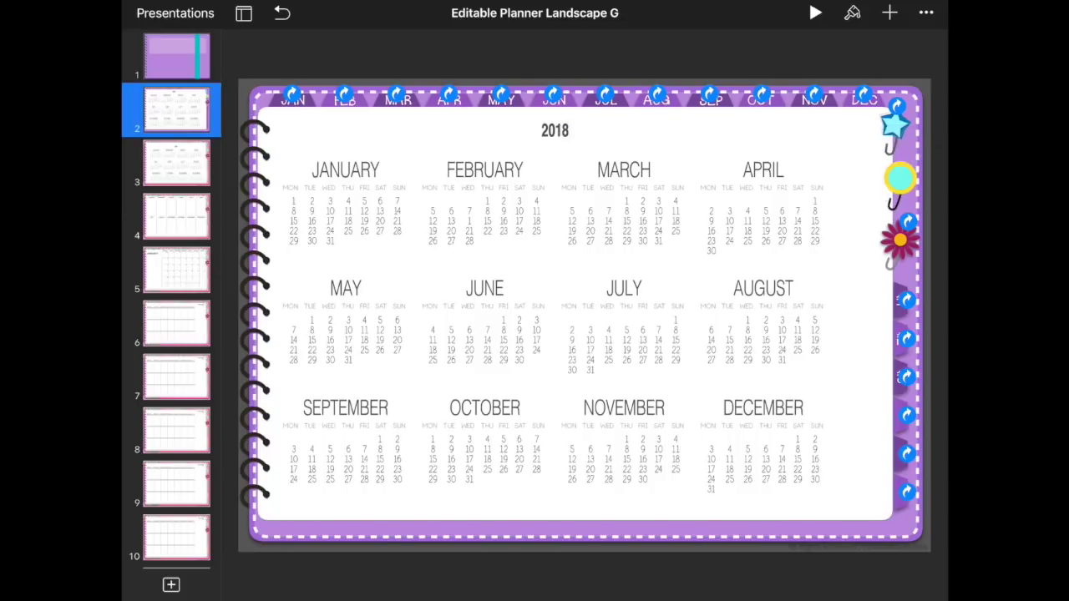
click(900, 177)
click(710, 129)
click(900, 241)
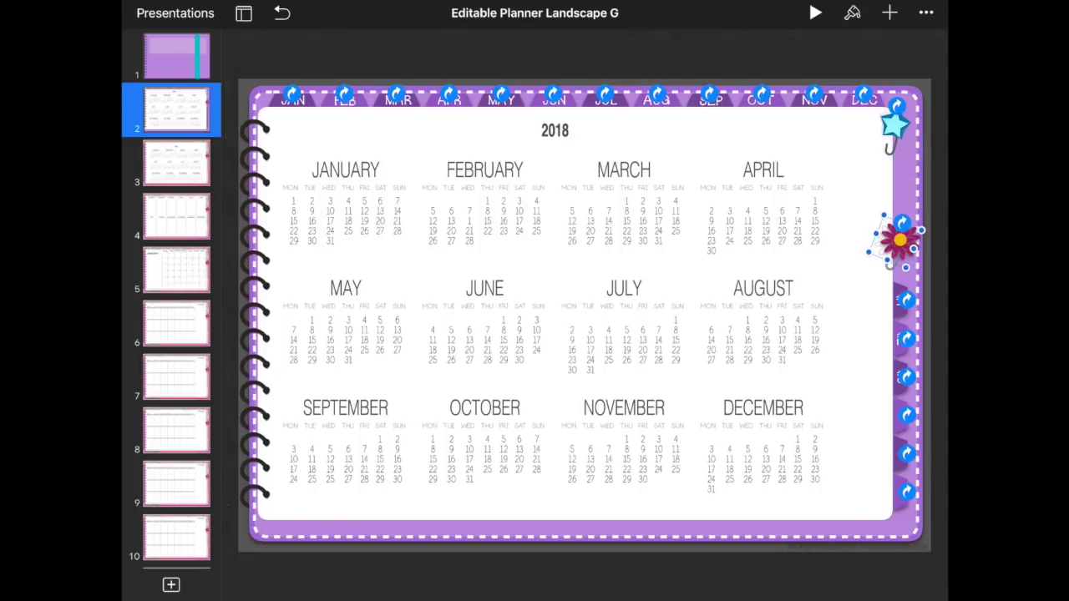
click(899, 241)
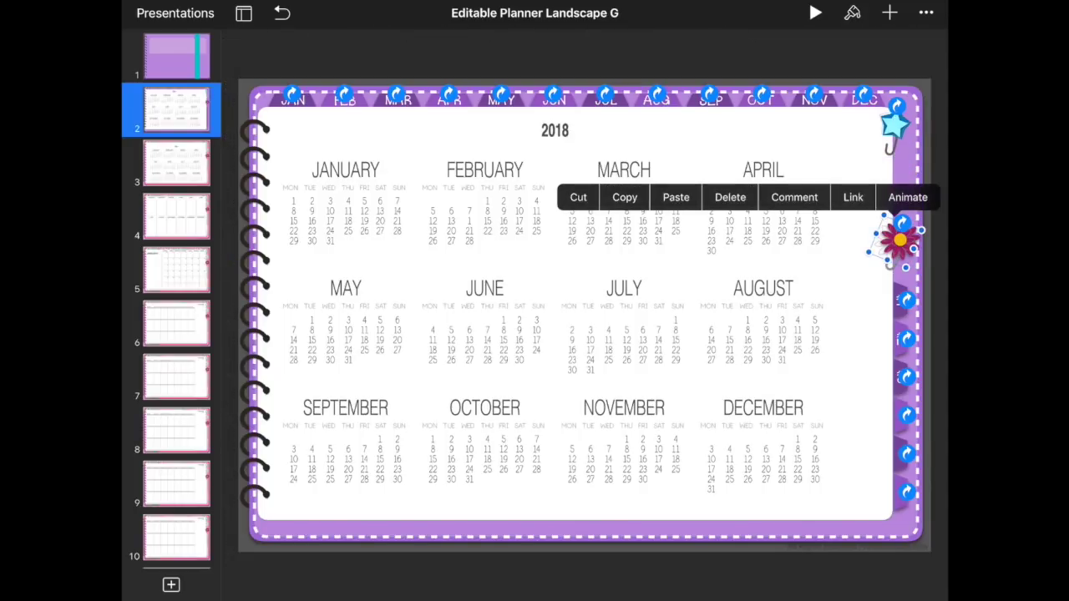
click(729, 197)
Shrink the star clip slightly, move its link badge onto it, and confirm it links to slide 83
click(894, 125)
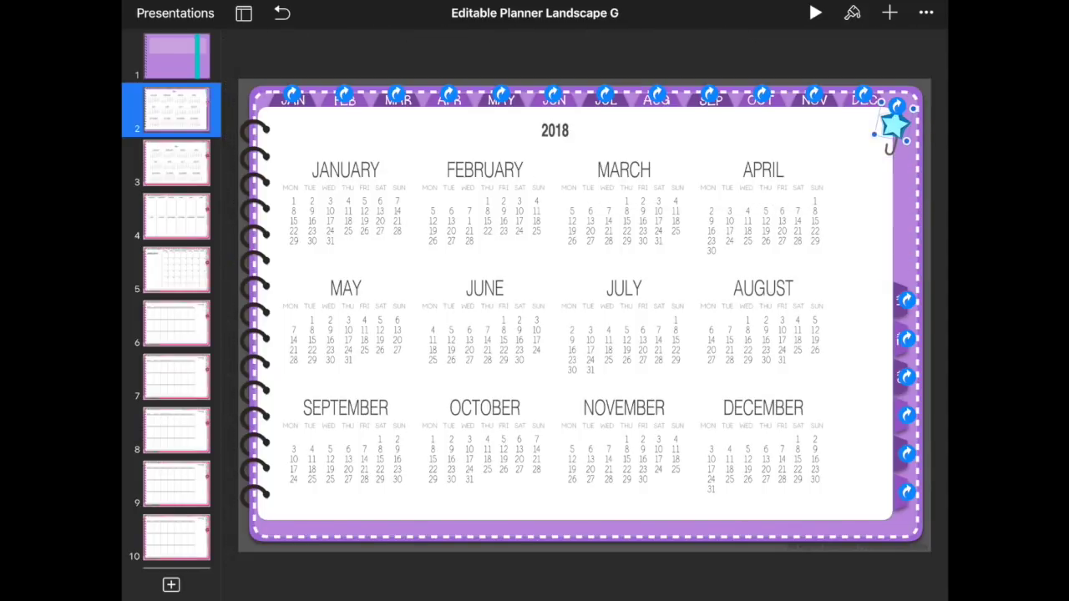
mouse_move(894, 142)
mouse_down()
mouse_move(895, 219)
mouse_move(893, 204)
mouse_up()
click(895, 171)
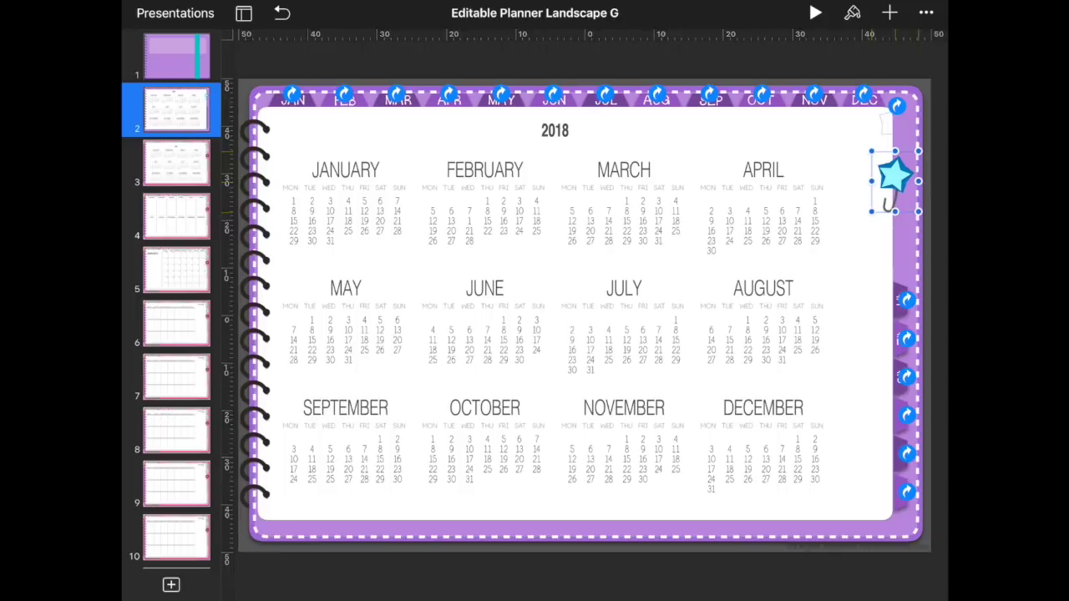
drag(896, 106, 896, 161)
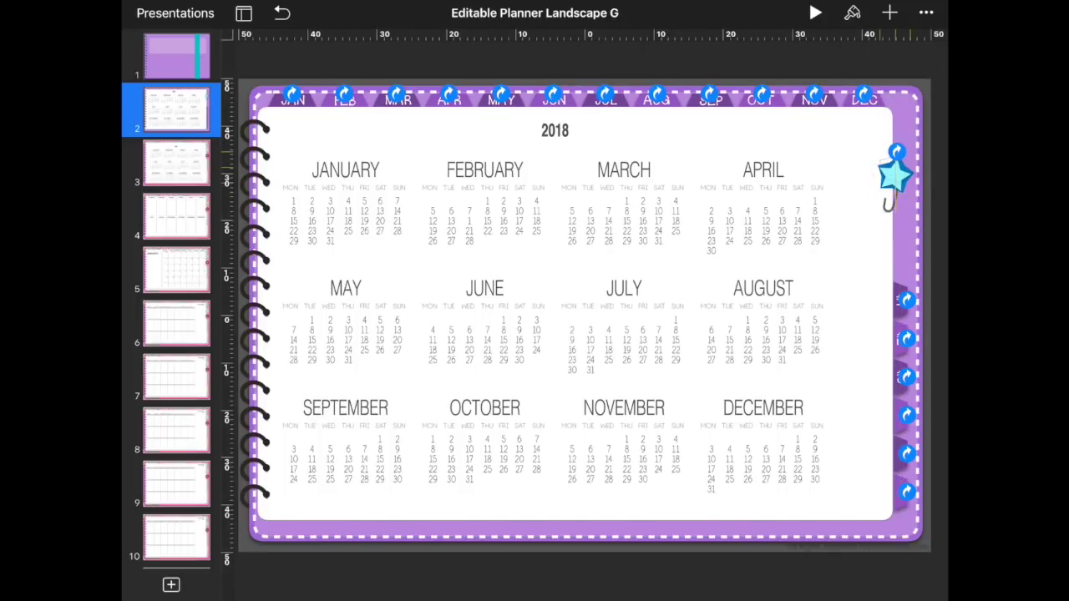
drag(907, 200, 908, 198)
click(897, 157)
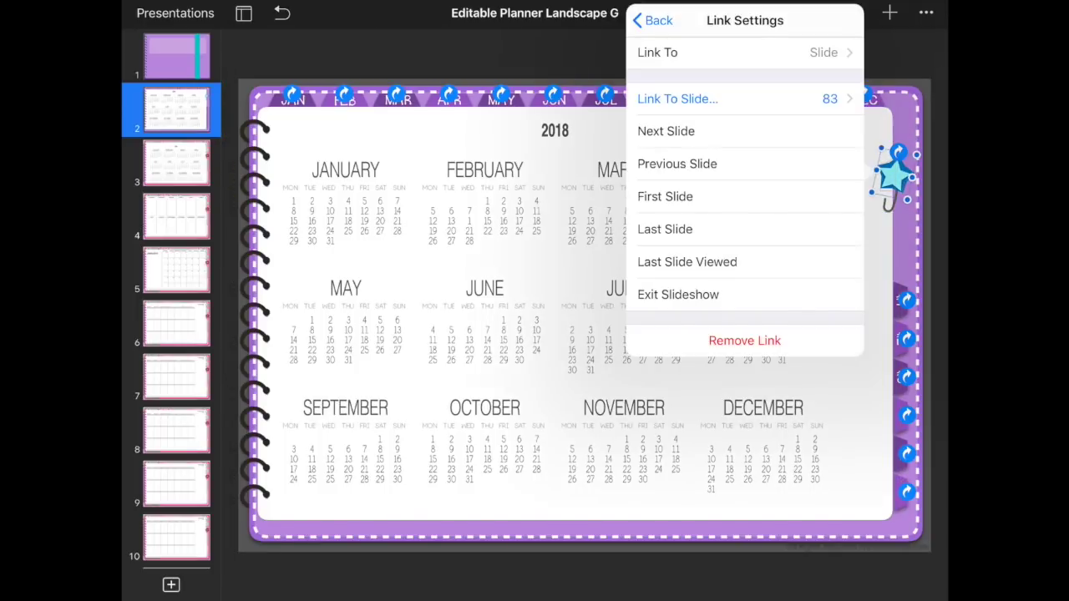
key(Escape)
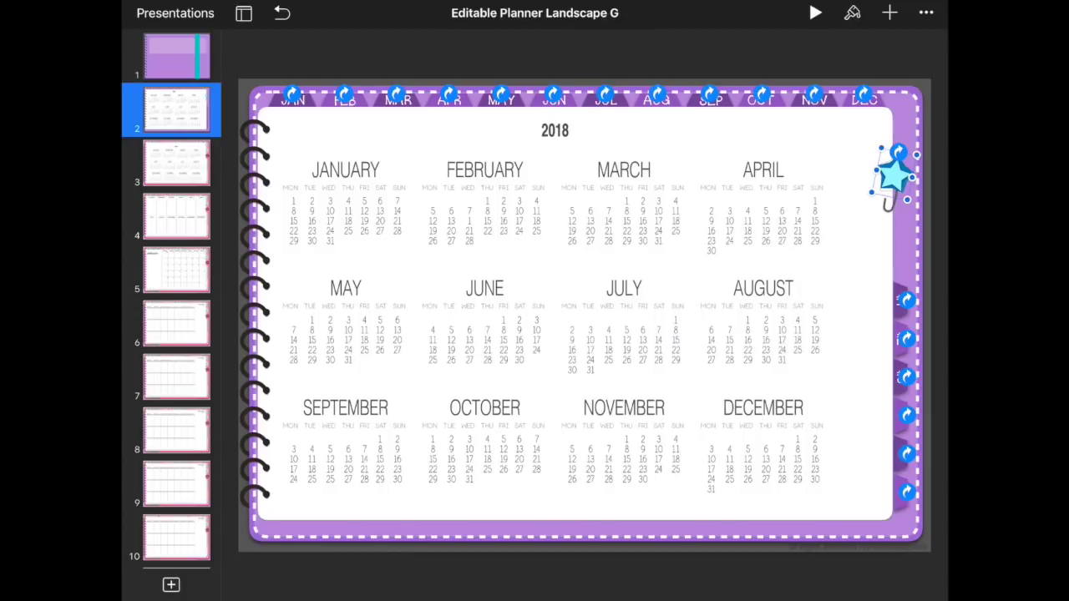
scroll(176, 301, down, 10)
scroll(177, 301, down, 10)
scroll(177, 301, down, 10)
scroll(177, 300, down, 10)
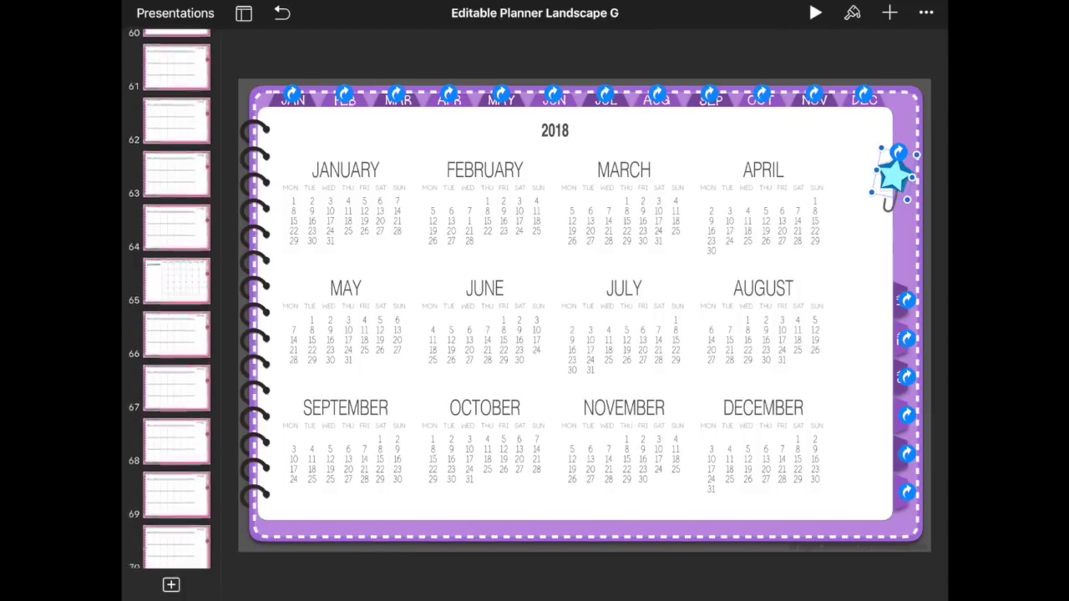
scroll(176, 301, down, 5)
scroll(176, 301, down, 5)
scroll(176, 300, down, 5)
scroll(176, 300, down, 3)
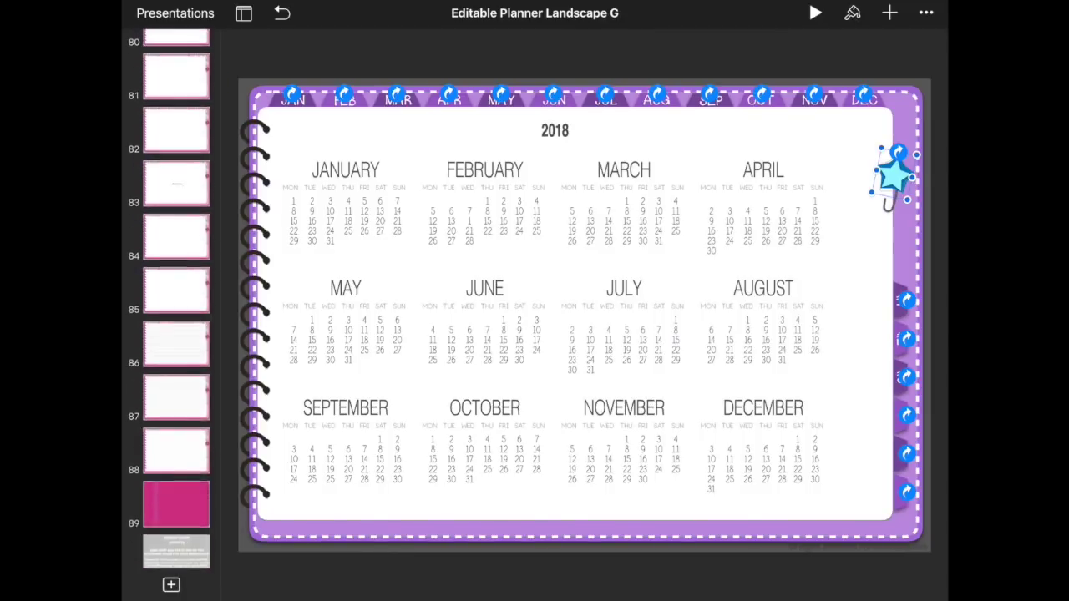
scroll(176, 301, up, 2)
Try deleting slide 84 twice, keep it at the link warning, then step back to slide 80
click(177, 322)
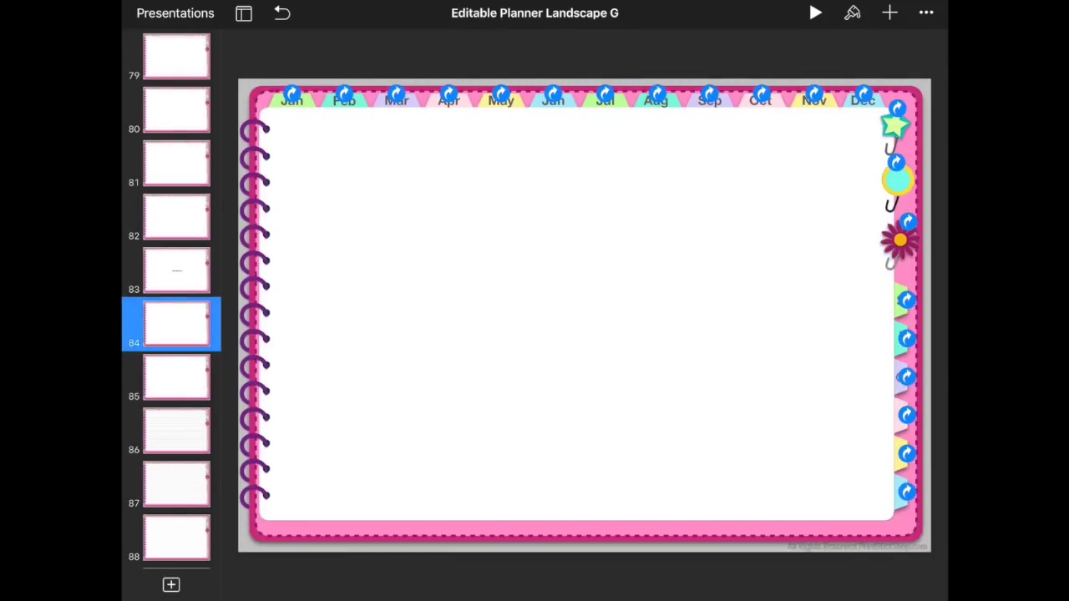
click(176, 323)
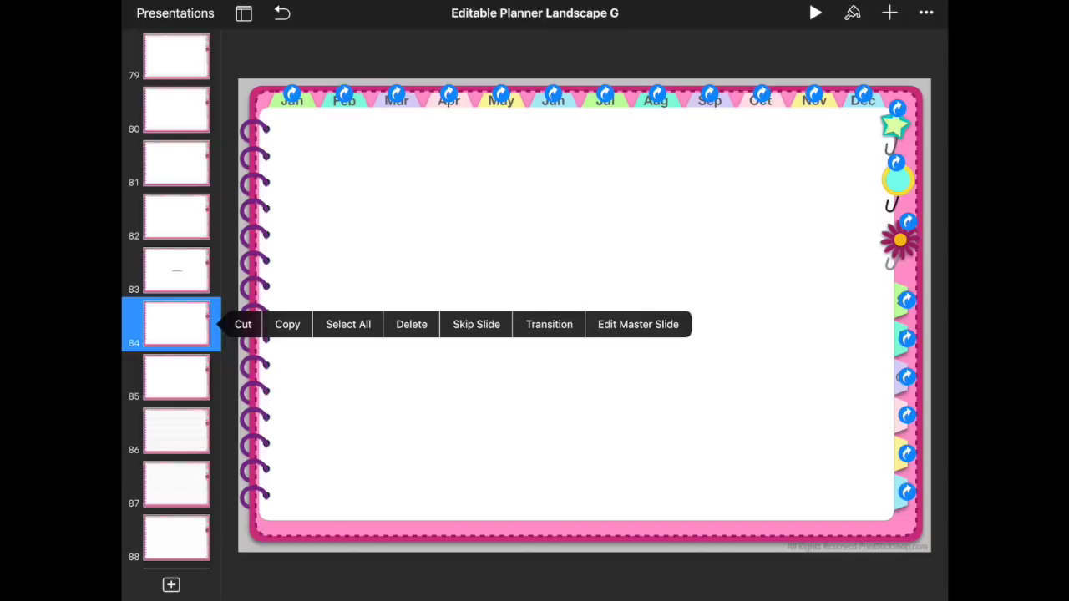
click(411, 324)
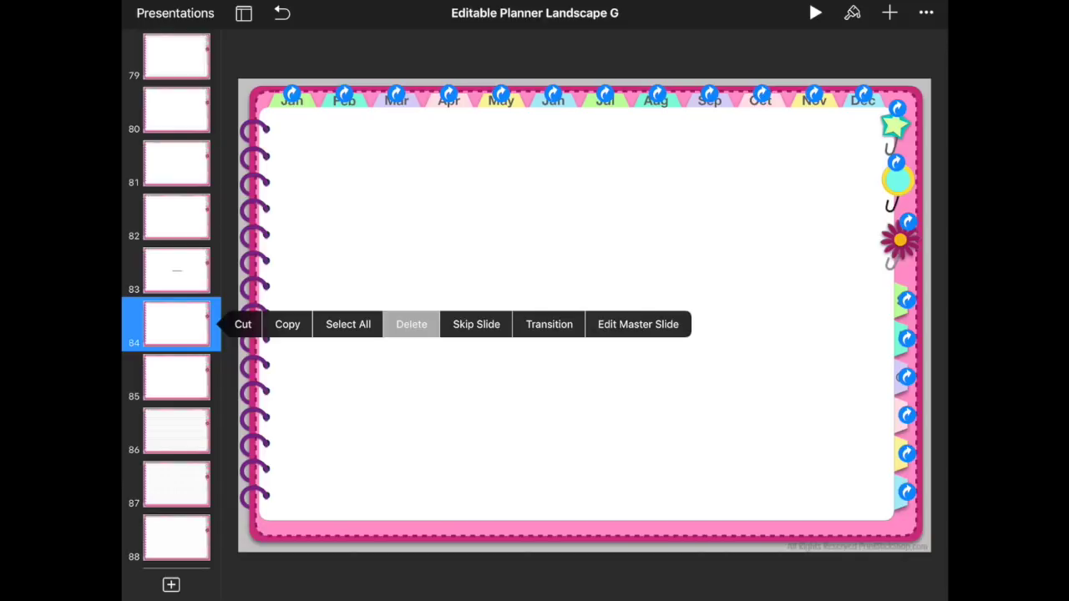
click(585, 334)
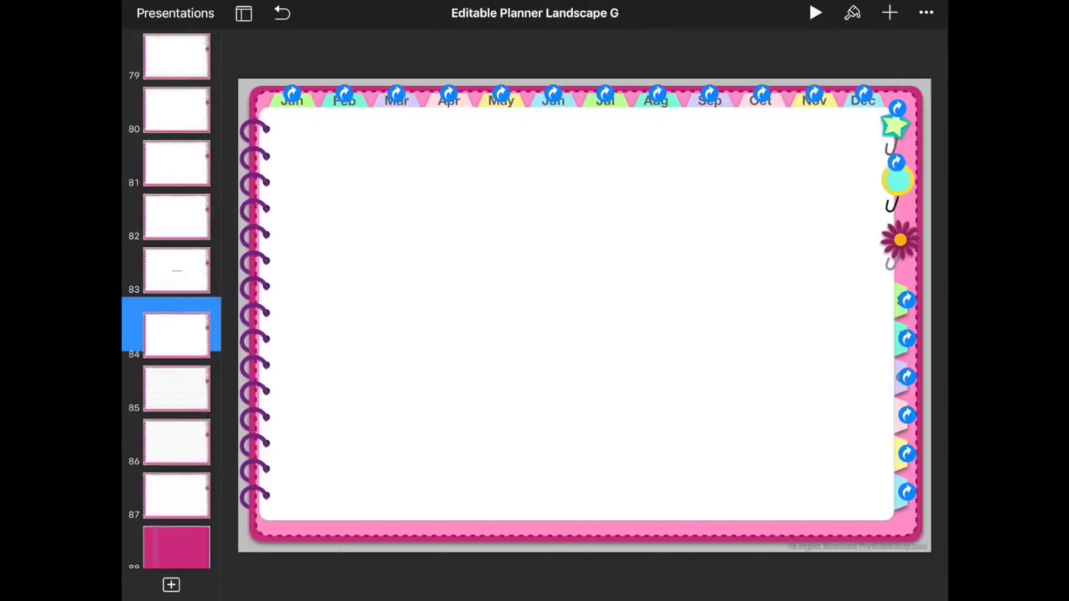
click(176, 325)
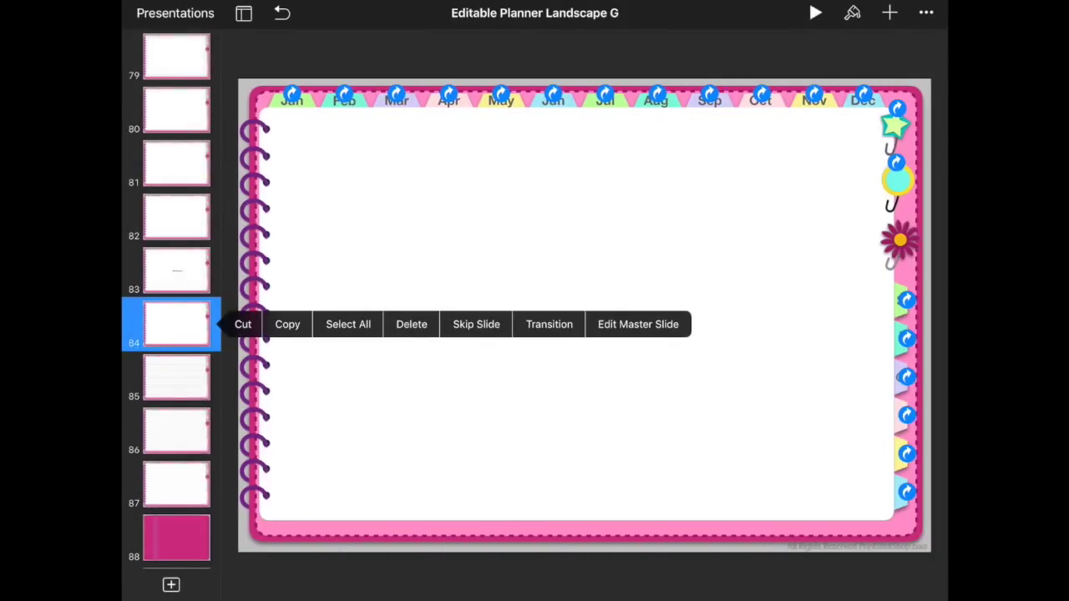
click(411, 324)
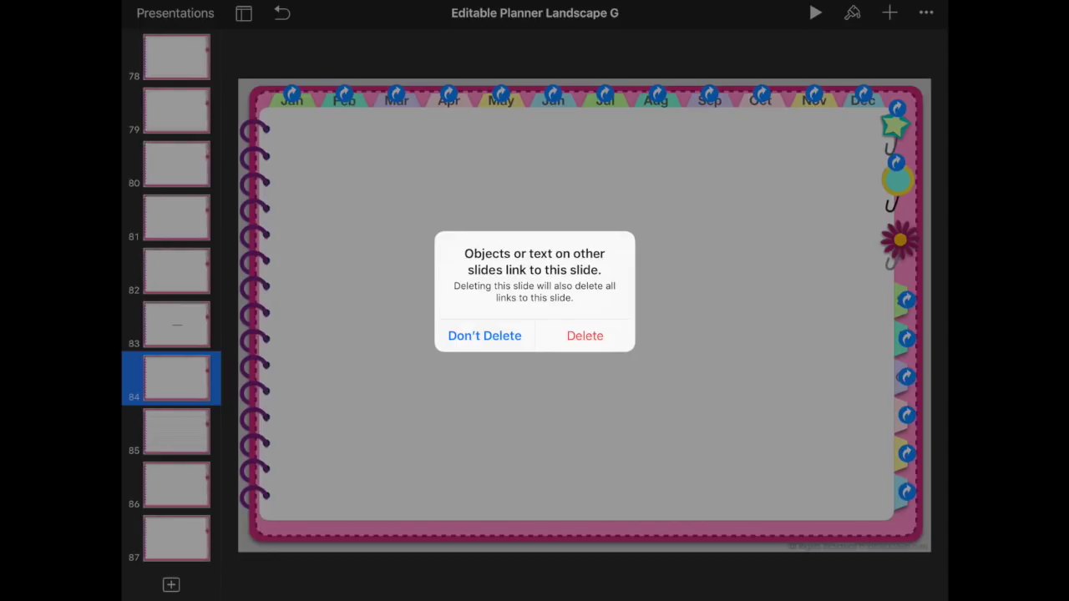
click(485, 335)
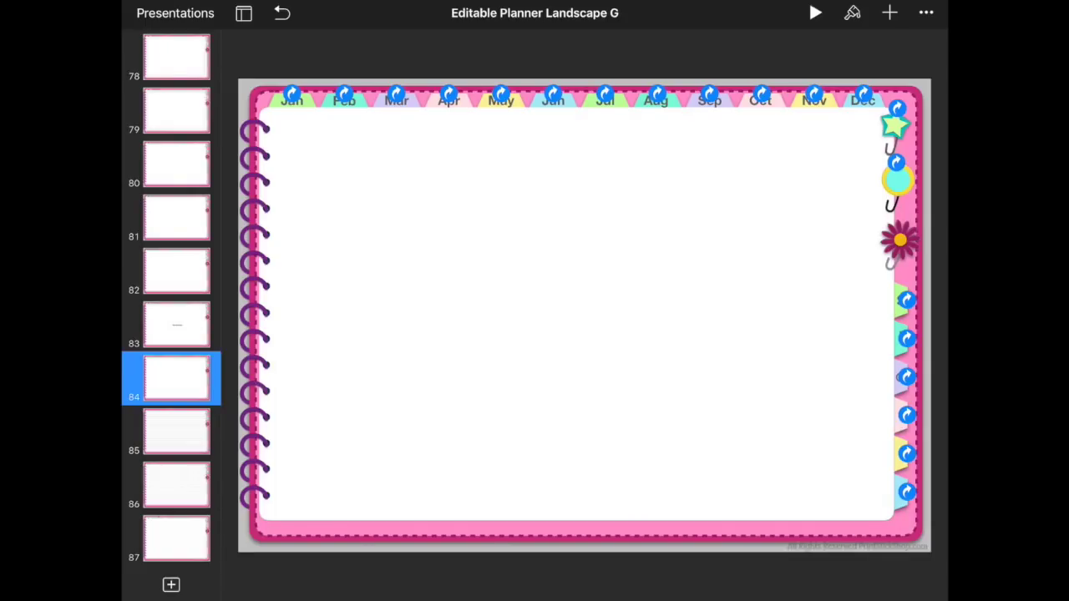
key(Up)
key(Up)
key(Up)
key(Up)
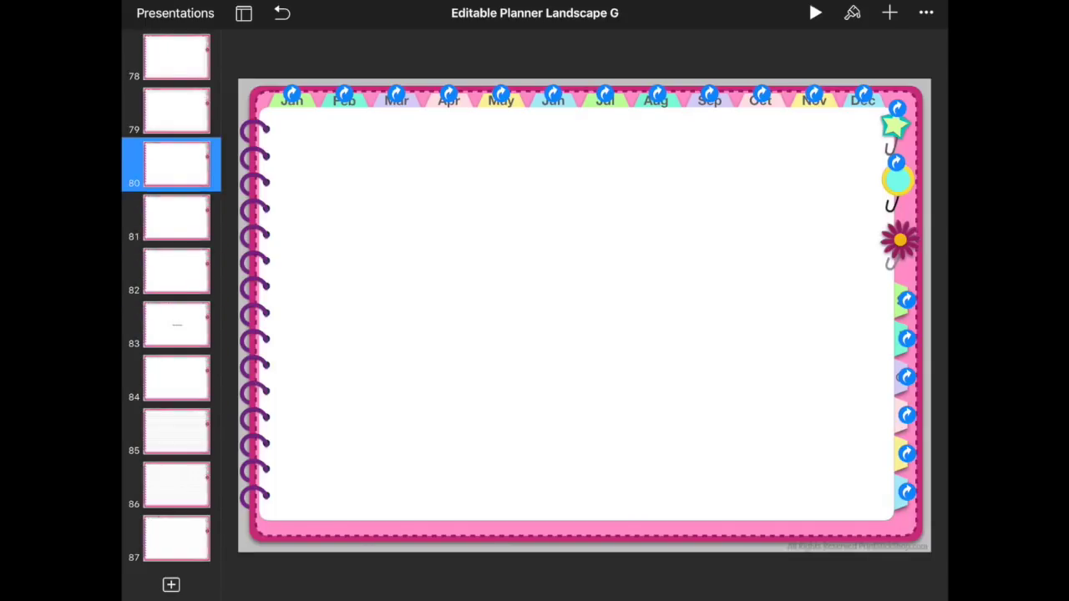
key(Up)
key(Up)
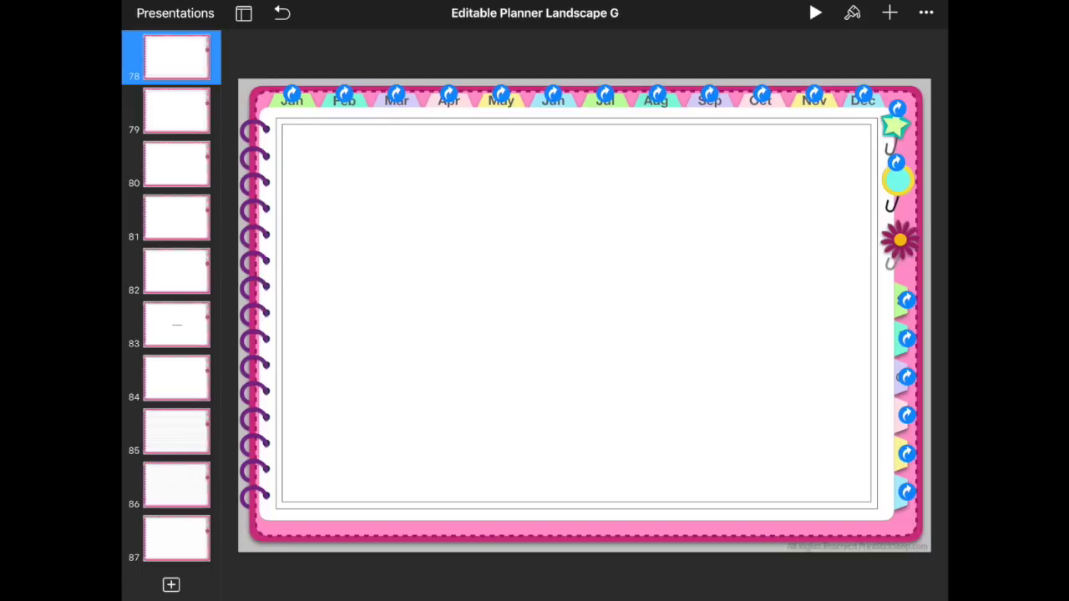
Check the teal circle's link target, drag the flower clip and sticker out, then undo both moves
click(900, 241)
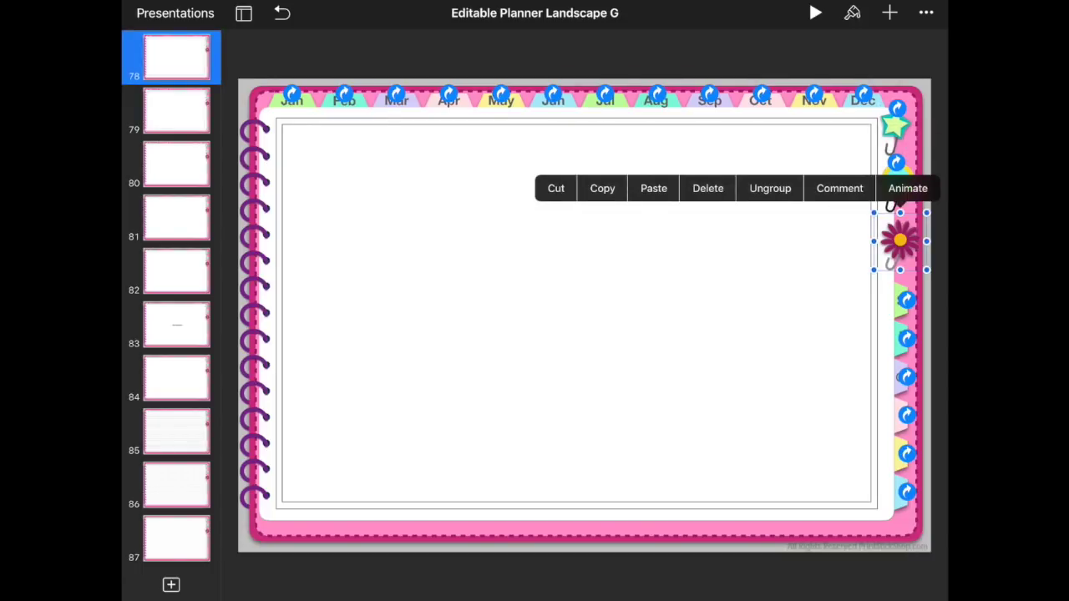
click(897, 162)
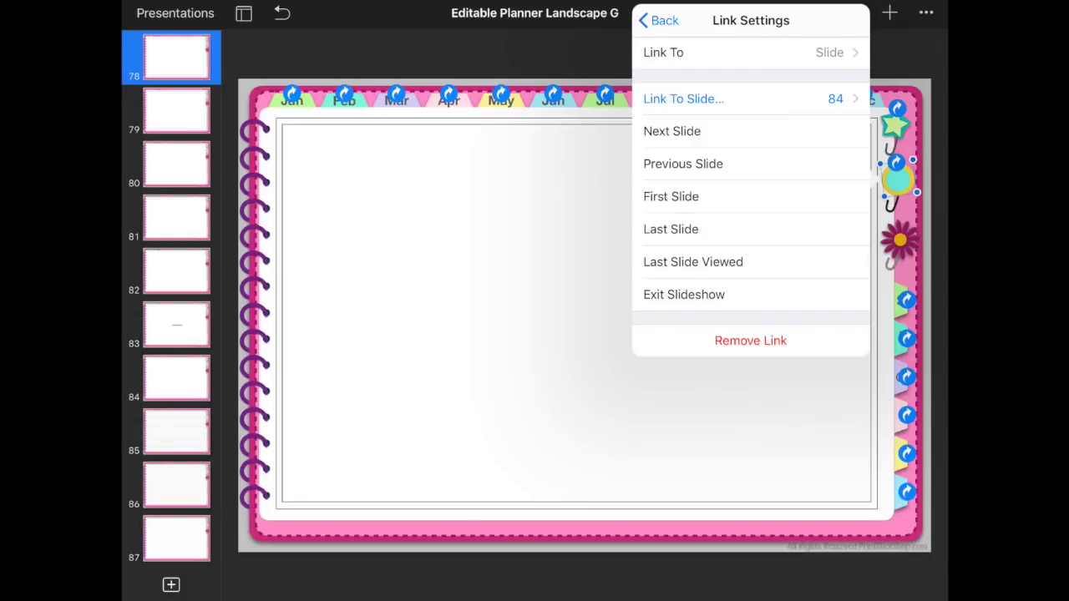
click(899, 241)
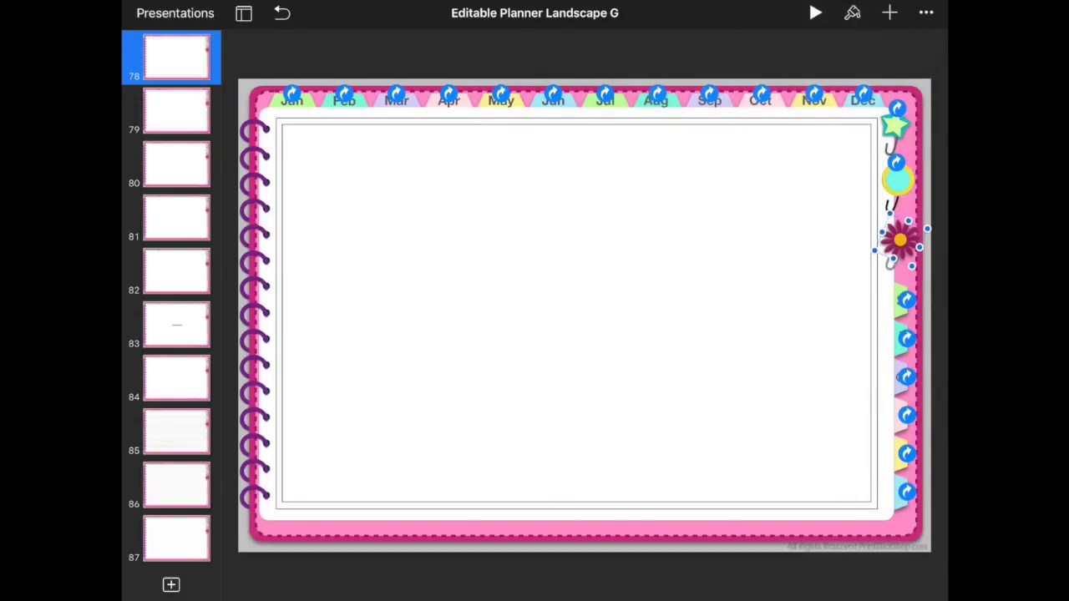
drag(900, 240, 800, 228)
click(900, 240)
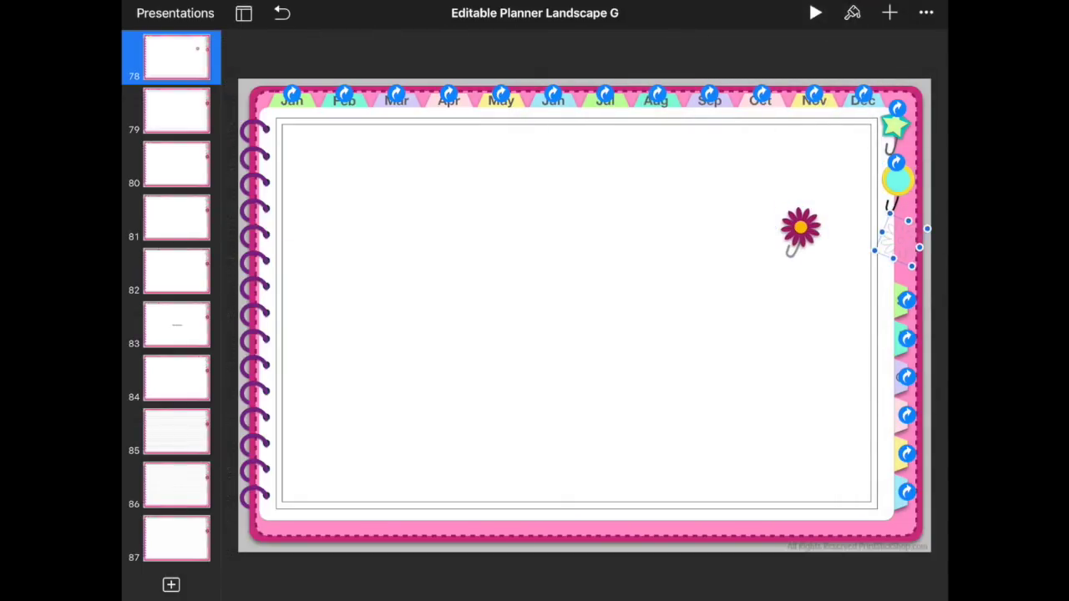
drag(900, 240, 791, 313)
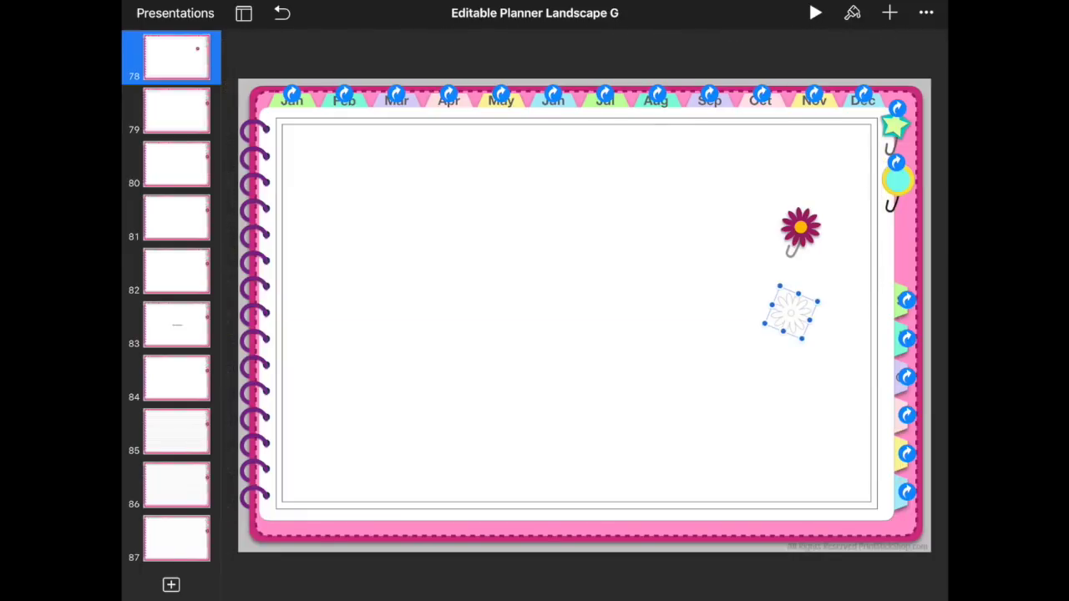
click(282, 13)
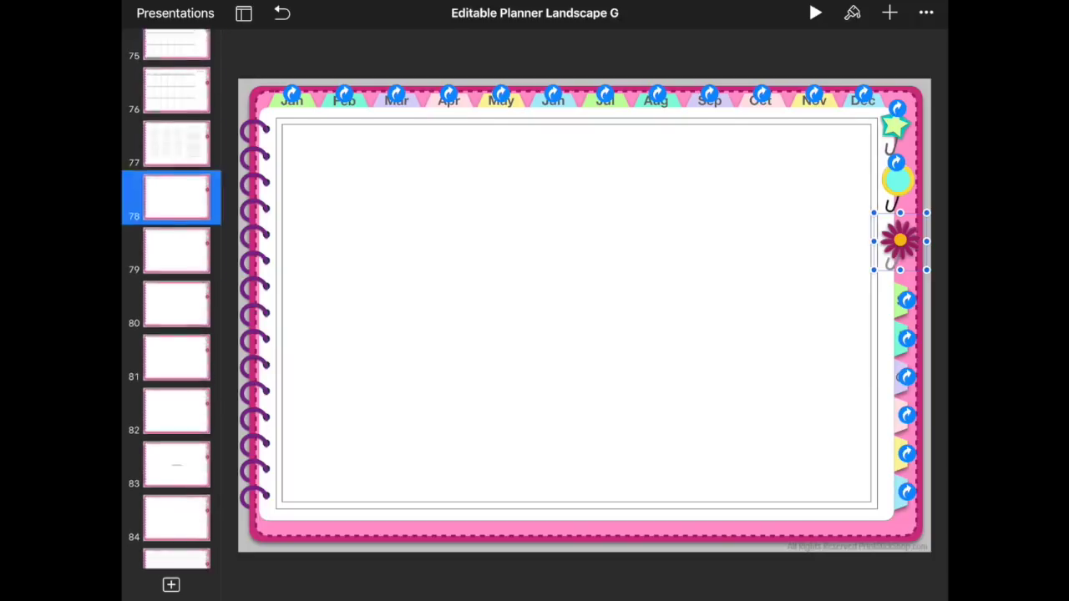
scroll(172, 301, up, 10)
Browse from the November month calendar to the November week 1 weekly page
click(176, 235)
key(Up)
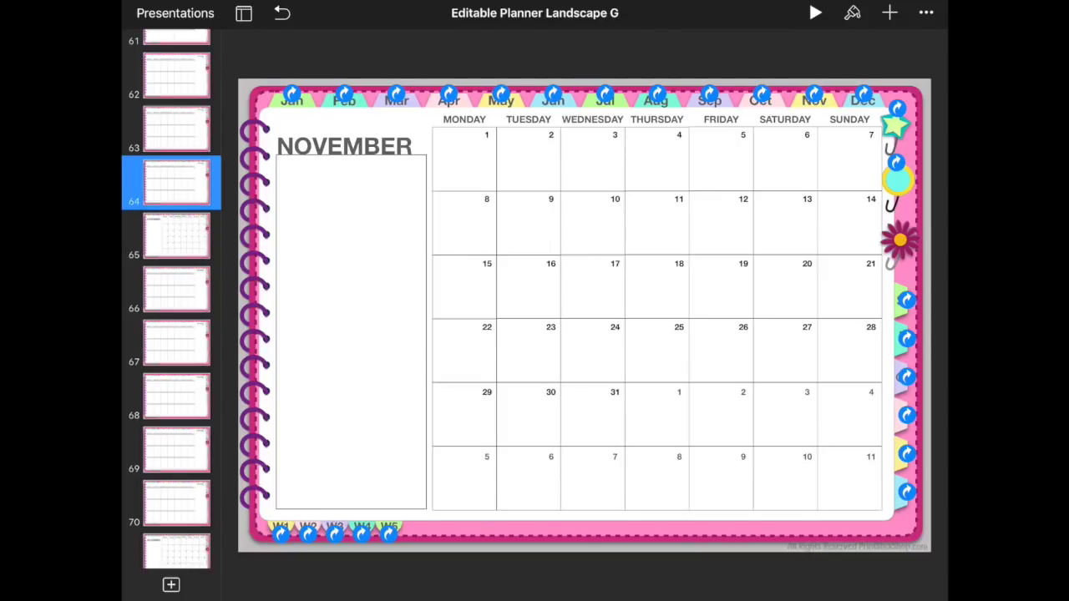
key(Up)
key(Up)
key(Down)
key(Down)
key(Down)
key(Down)
key(Down)
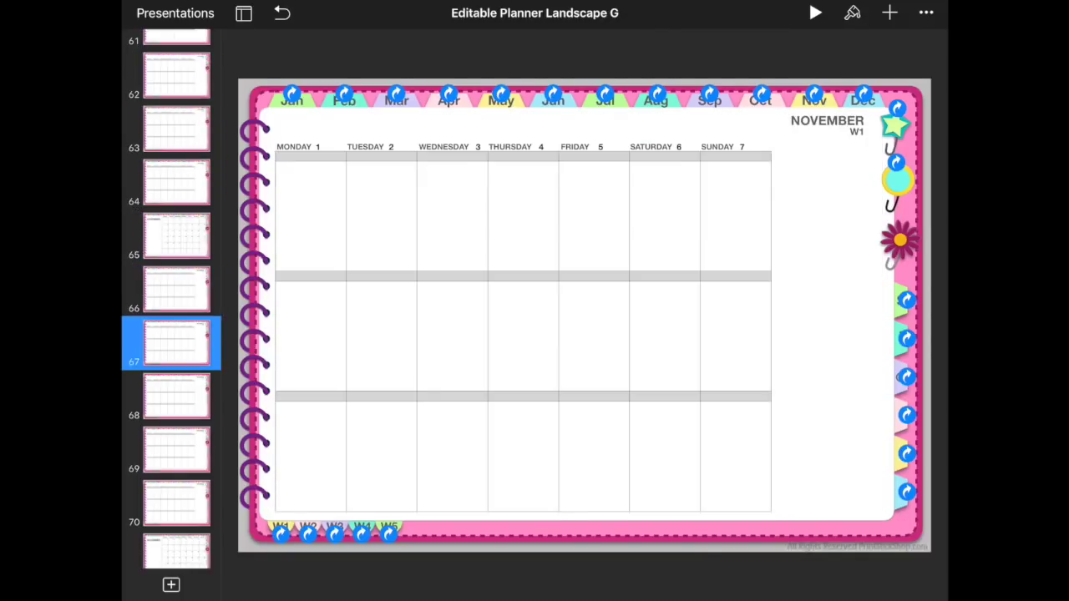
scroll(171, 301, down, 10)
scroll(171, 301, up, 3)
Move the 'Star links here' label higher on slide 83 and check the teal circle's link target
click(176, 338)
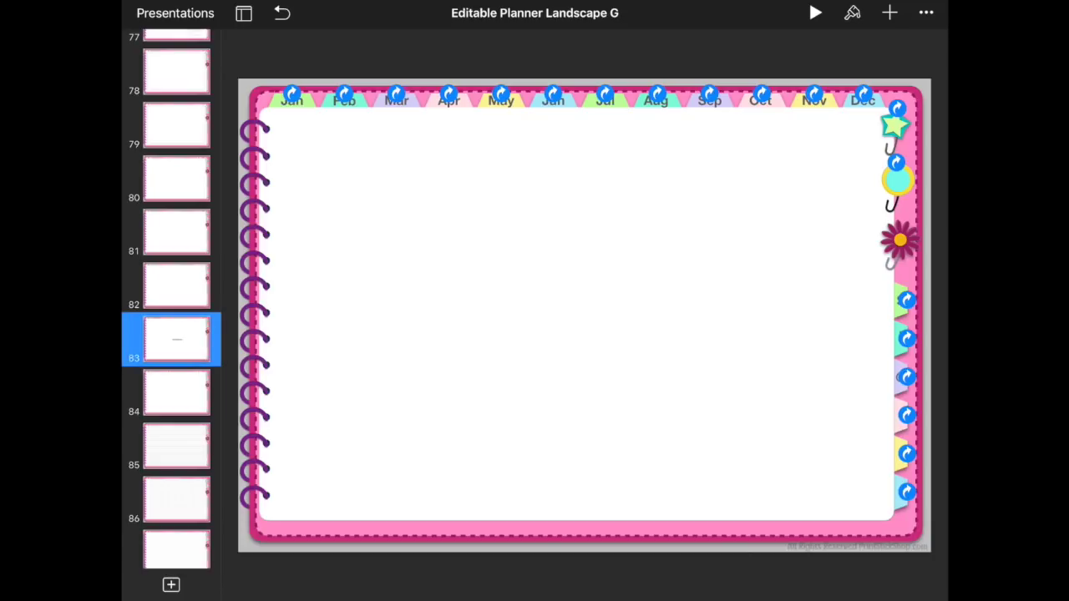
click(591, 321)
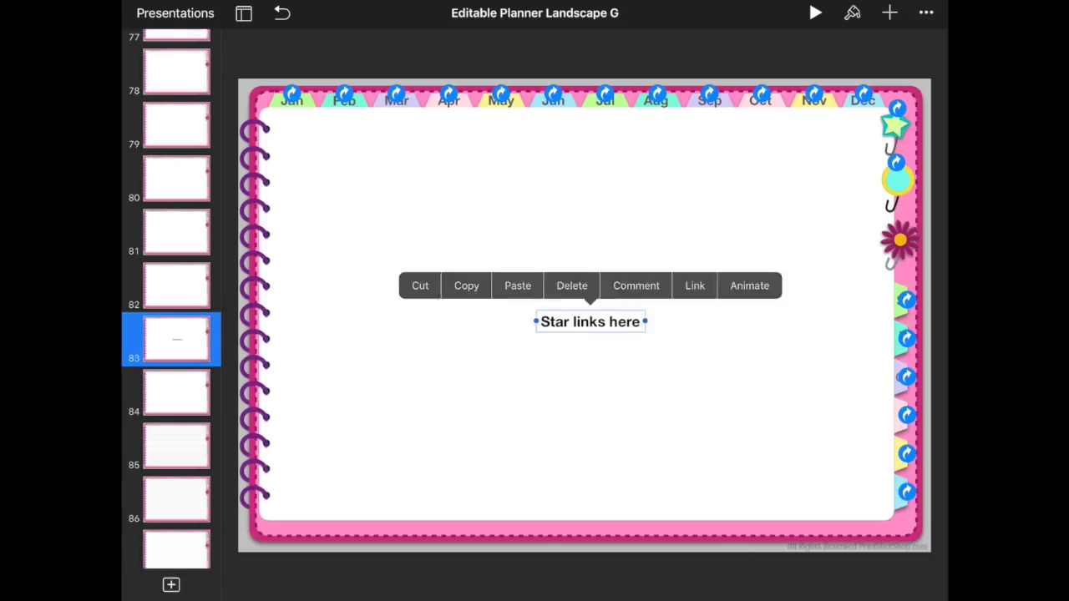
mouse_move(590, 322)
mouse_down()
mouse_move(573, 241)
mouse_move(553, 242)
mouse_up()
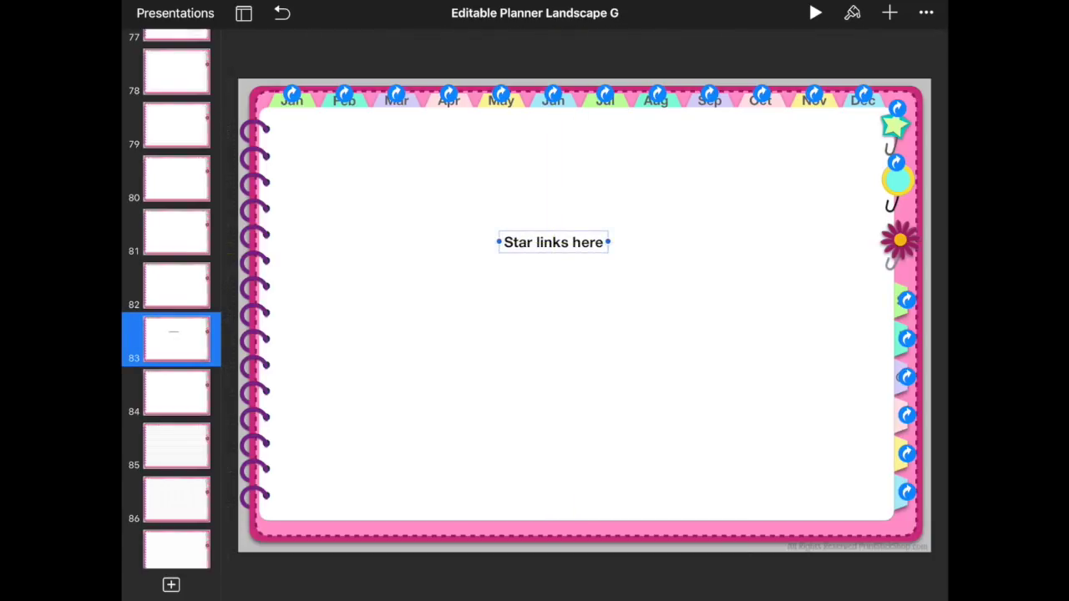
click(897, 178)
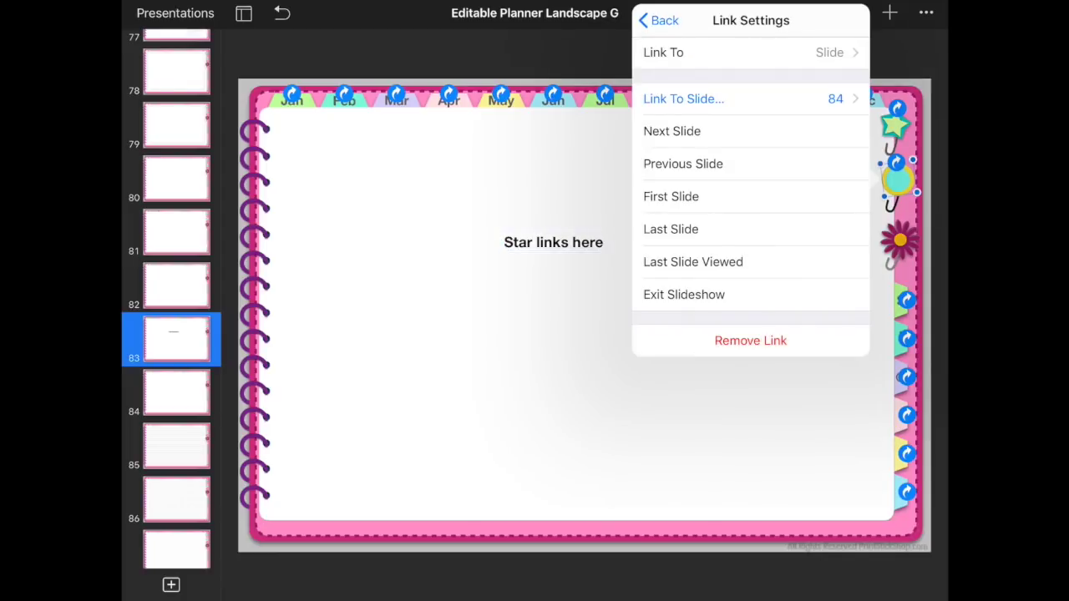
click(418, 334)
Delete slide 84 along with its links, then show the 2018 year-overview slide
click(177, 392)
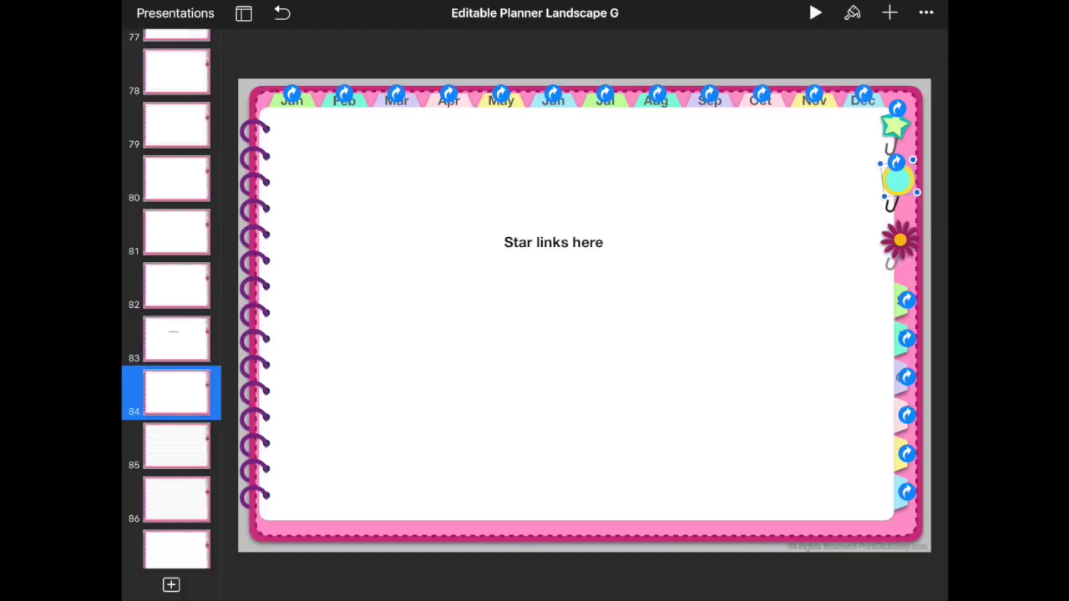
click(176, 392)
click(411, 392)
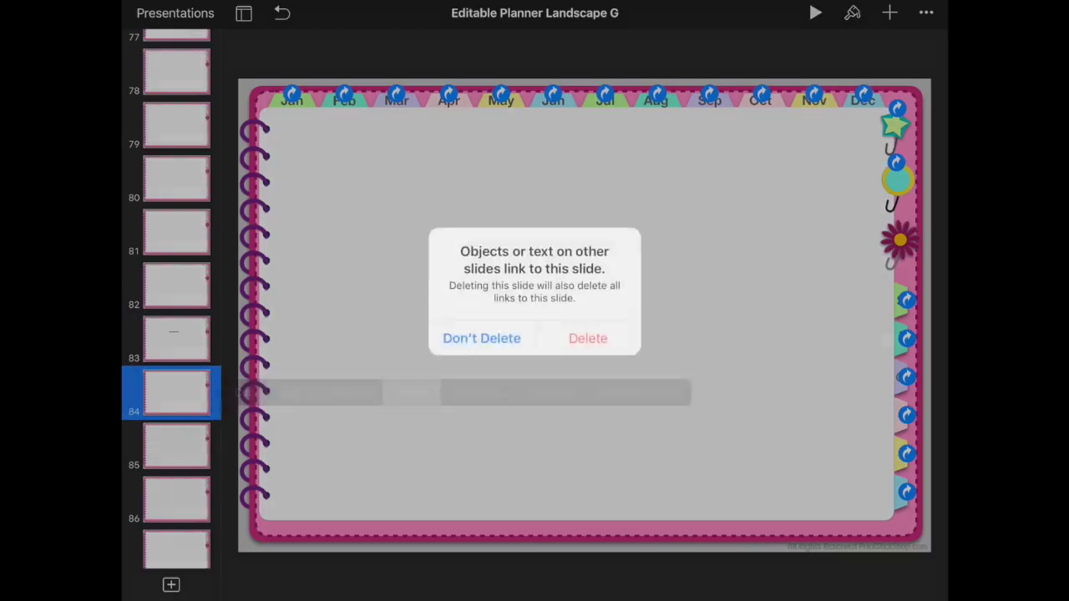
click(585, 335)
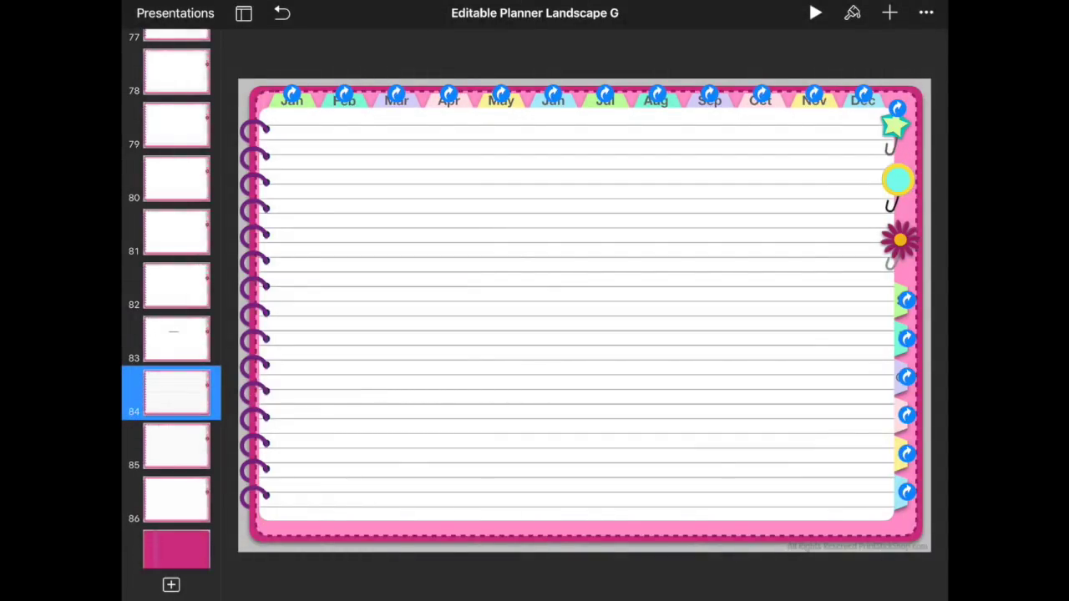
scroll(176, 301, up, 20)
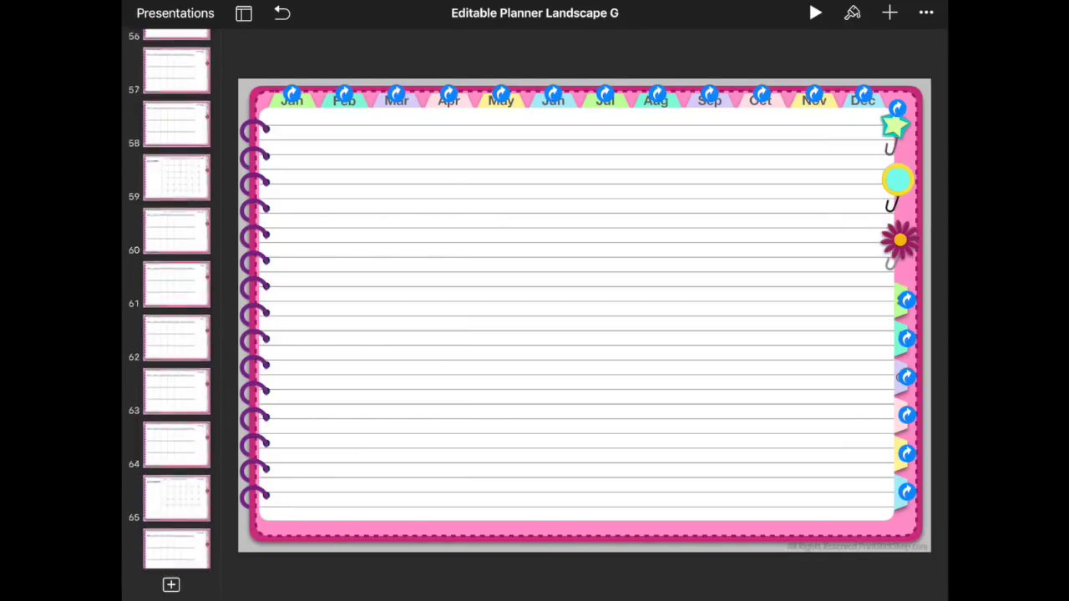
click(176, 163)
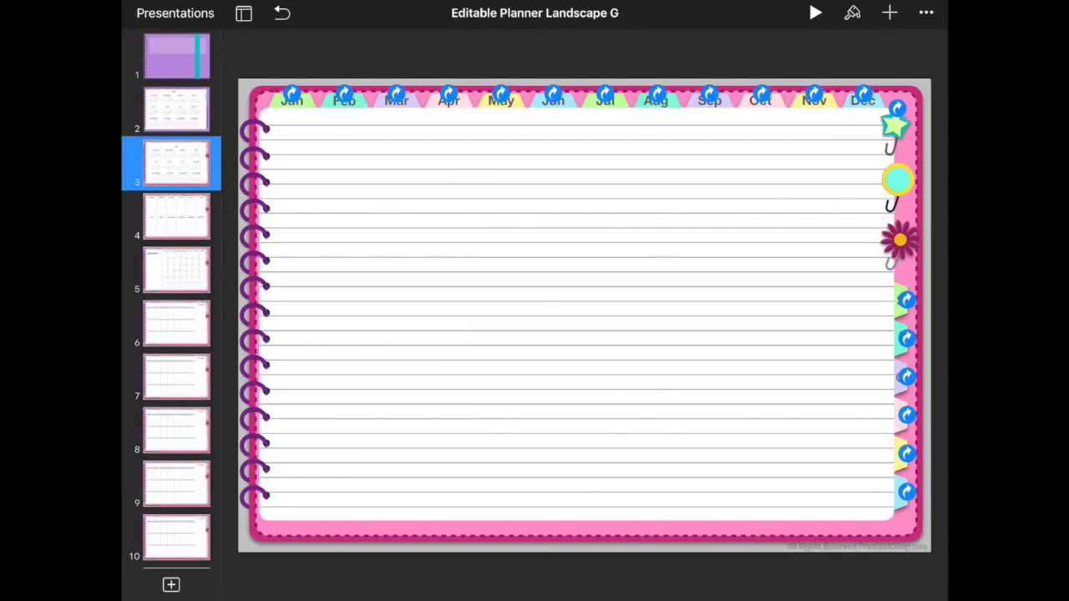
click(176, 108)
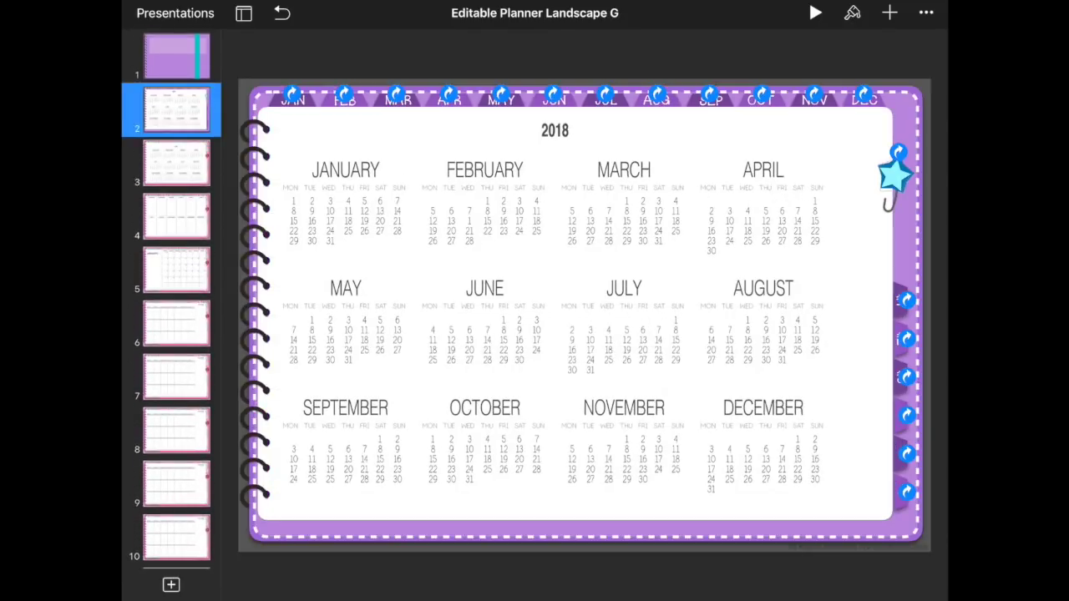
Nudge the star paper clip slightly higher near the slide's top-right corner
drag(895, 174, 893, 147)
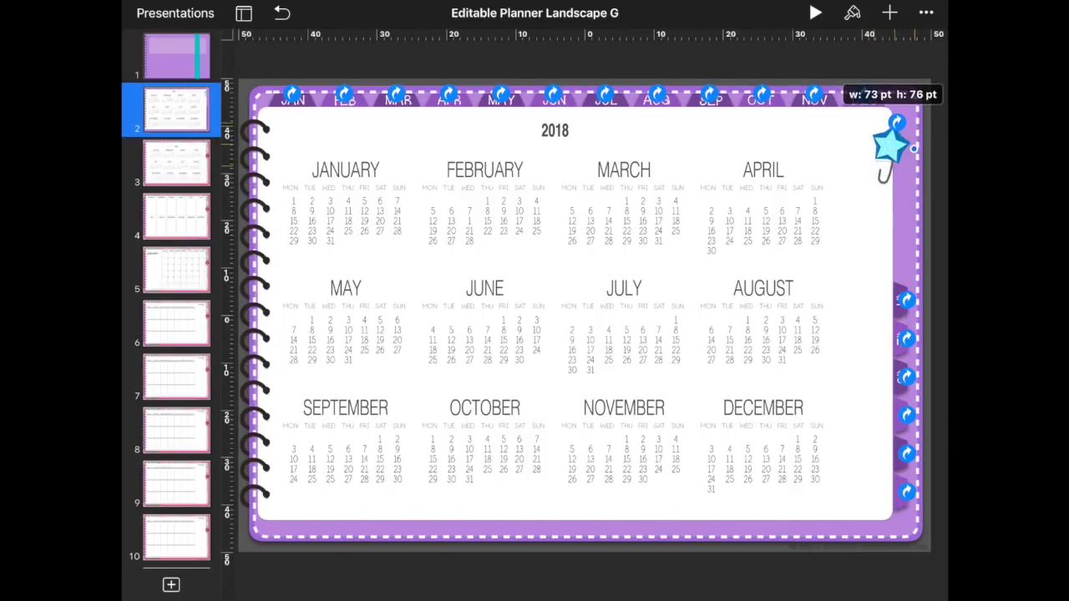